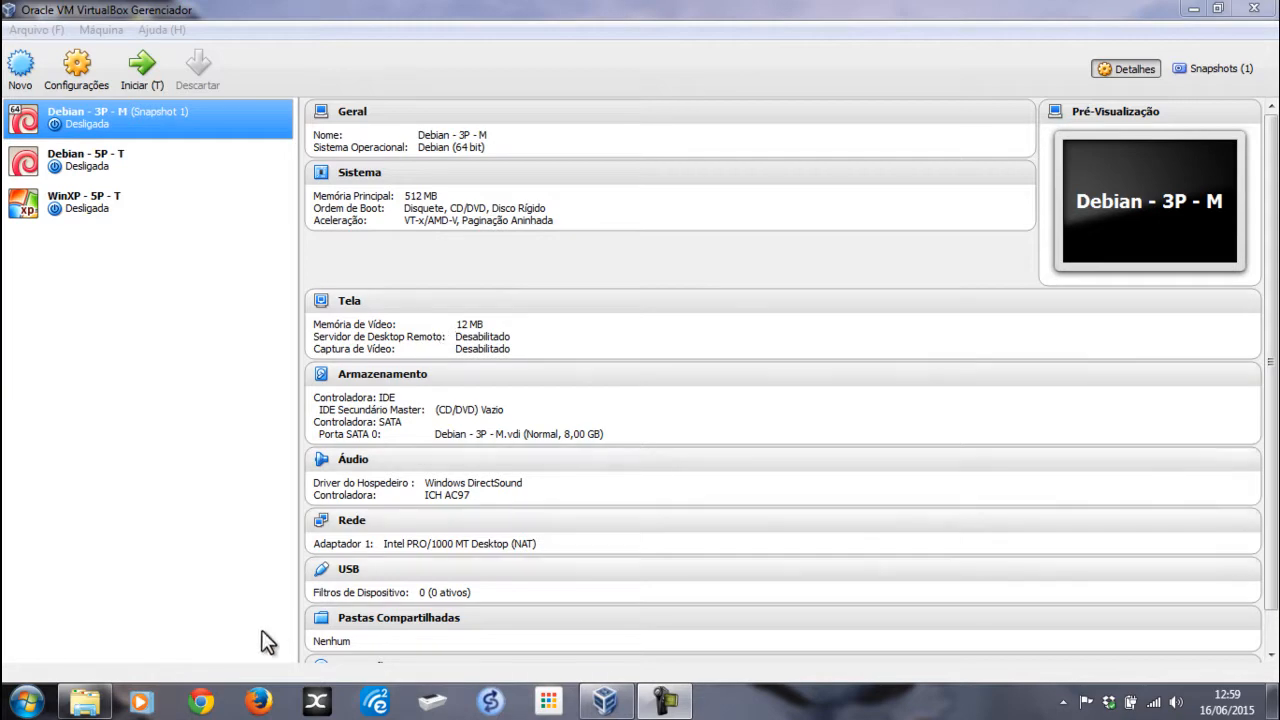
Step: Switch from VirtualBox to a new blank Chrome browser window
{"action": "left_click", "coordinate": [205, 702]}
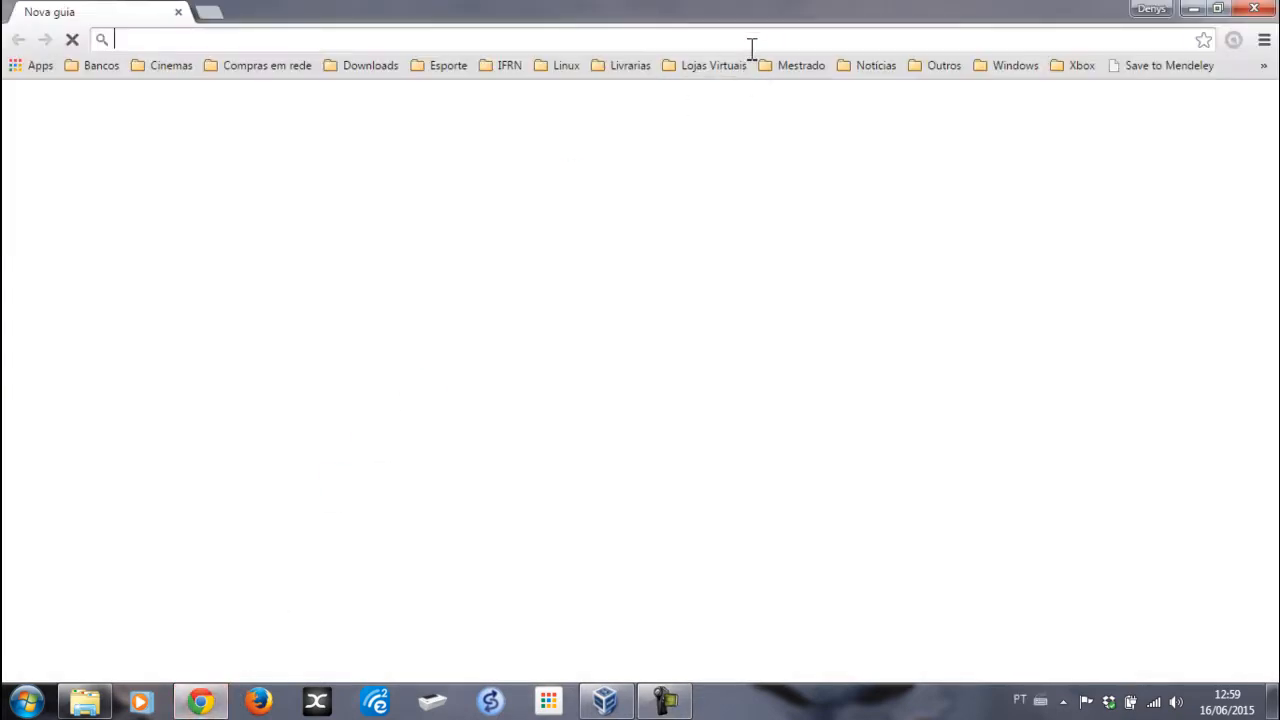
Step: Load Edmodo, find the Debian image post in the IFRN FSO.SOR 4º ANO-M group, then close Chrome
{"action": "type", "text": "edmo"}
{"action": "key", "text": "Return"}
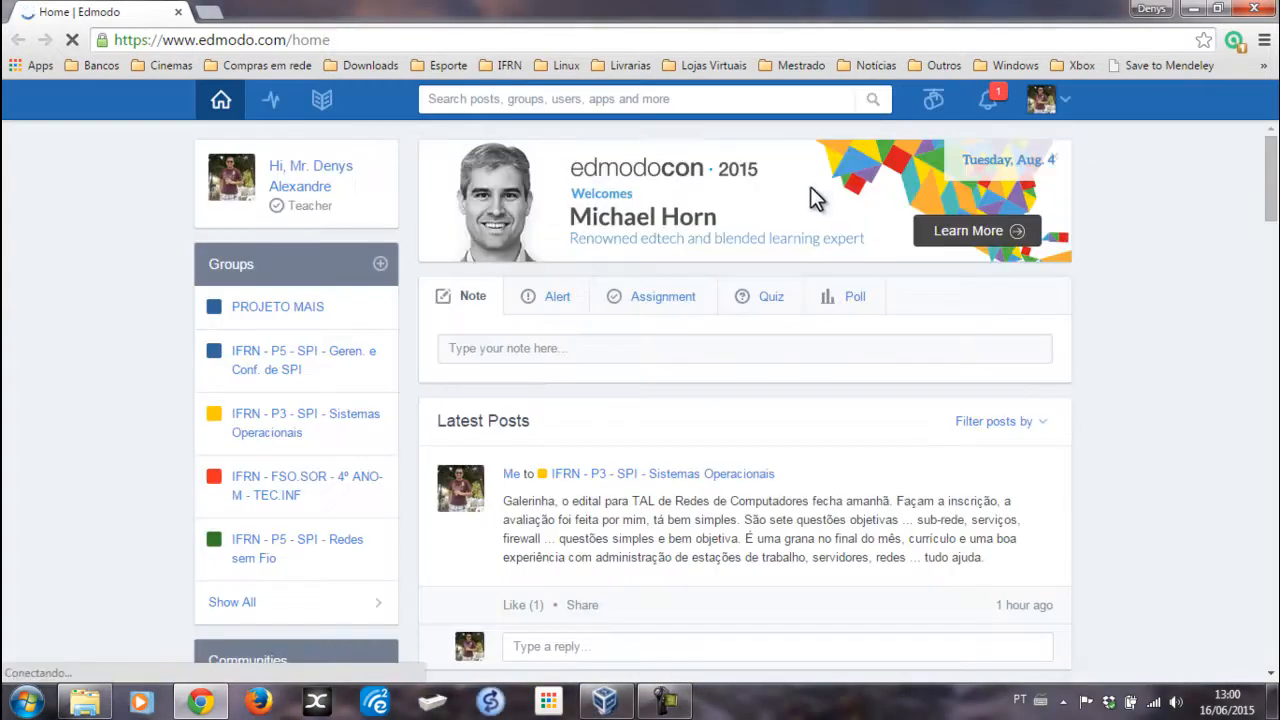
{"action": "left_click", "coordinate": [277, 487]}
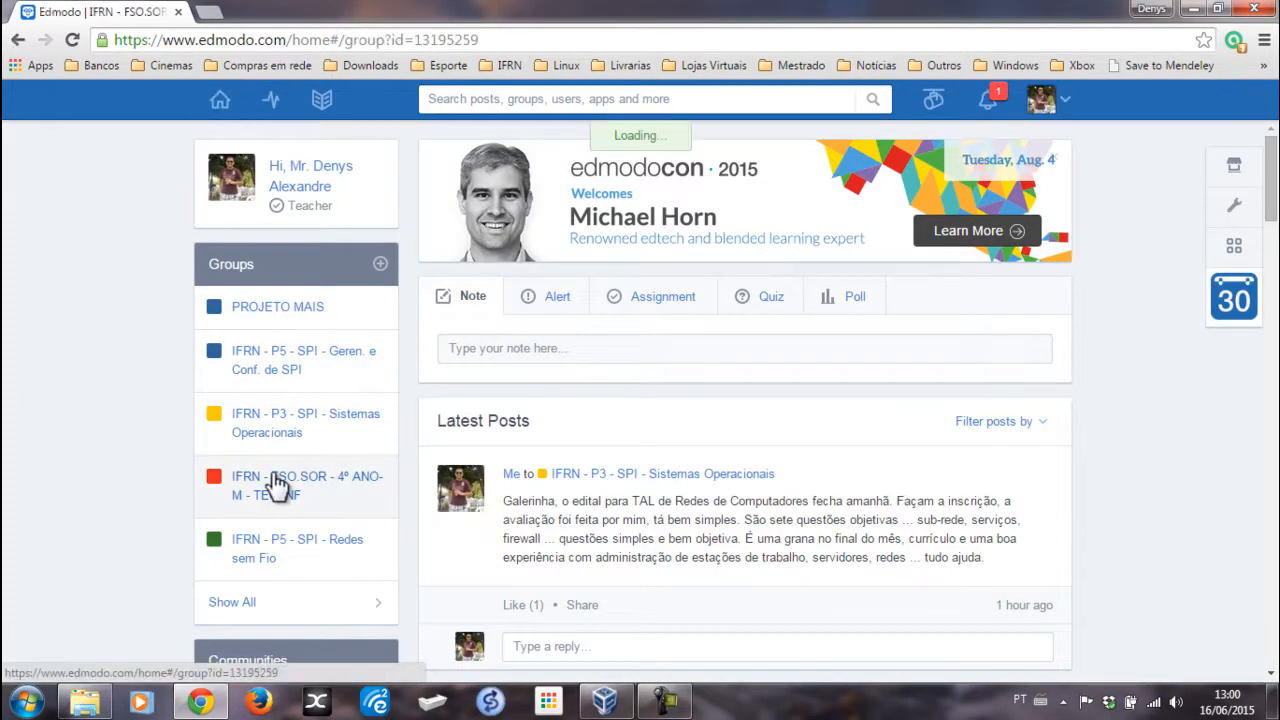
{"action": "scroll", "coordinate": [737, 374], "scroll_direction": "down", "scroll_amount": 3}
{"action": "scroll", "coordinate": [767, 340], "scroll_direction": "down", "scroll_amount": 10}
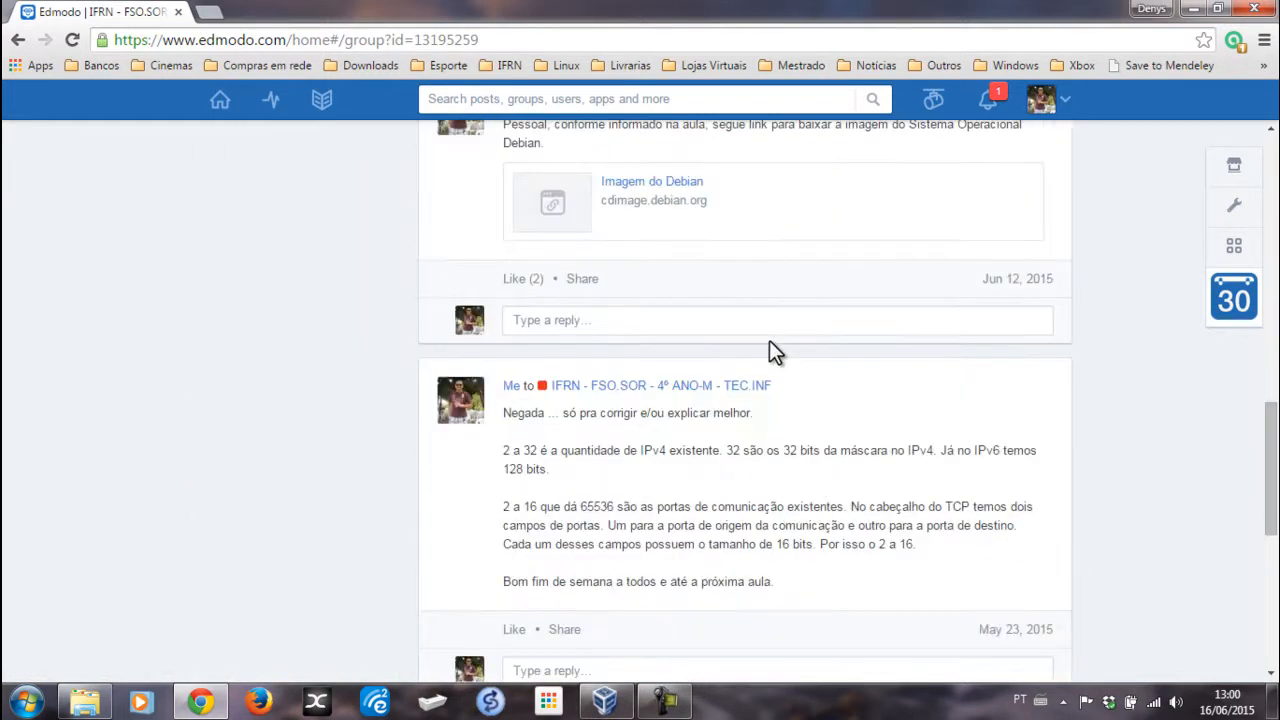
{"action": "scroll", "coordinate": [800, 352], "scroll_direction": "up", "scroll_amount": 1}
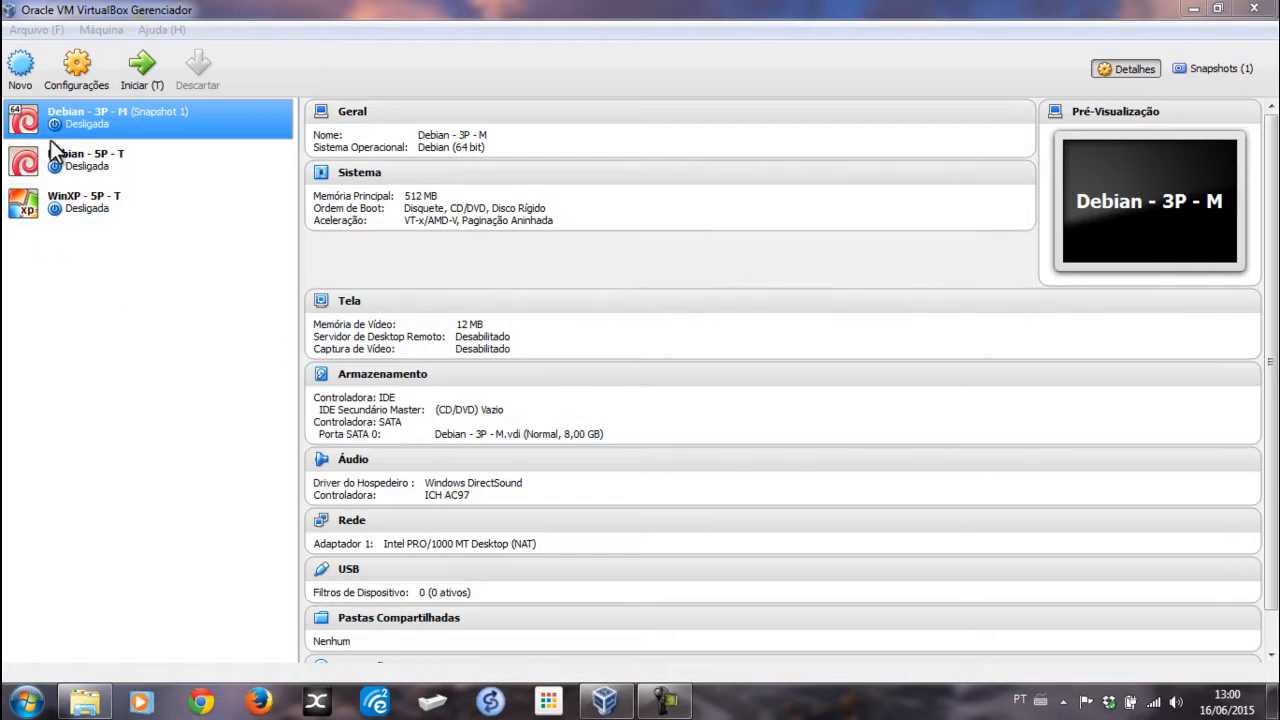
{"action": "left_click", "coordinate": [20, 63]}
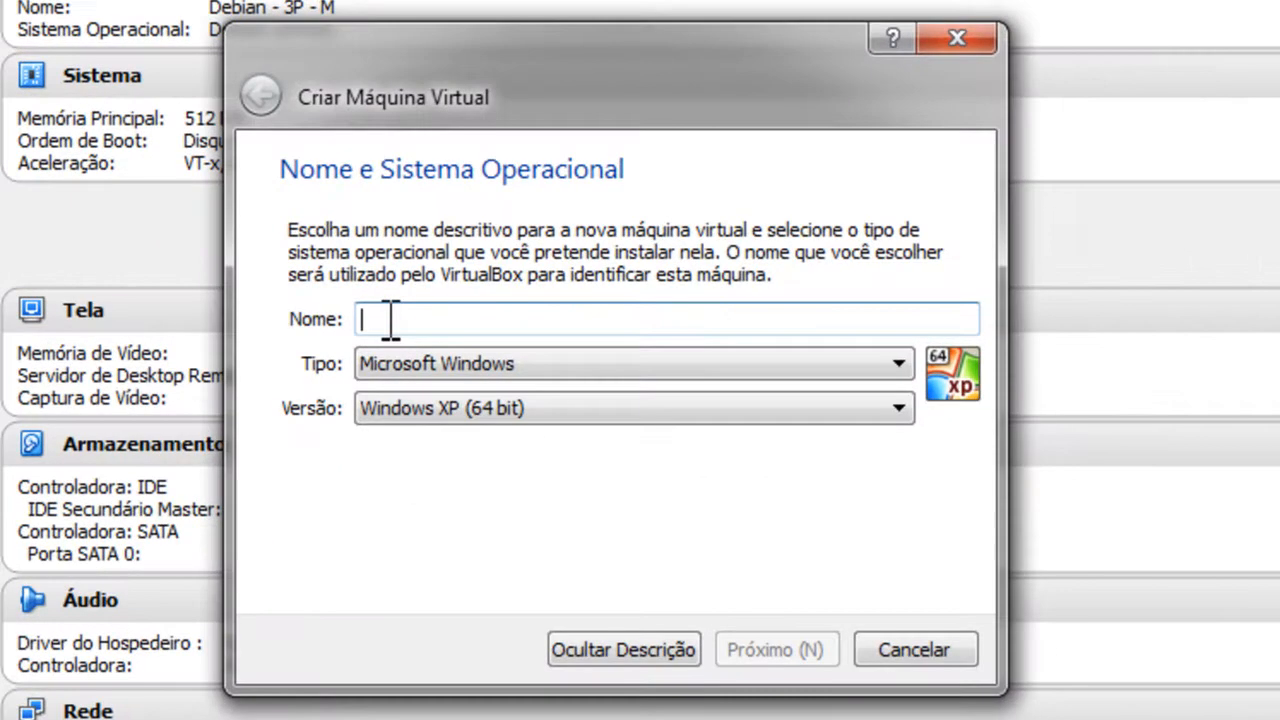
Step: Name the machine 'Denian - 4A - M', choose type Linux and version Debian (32 bit), and continue
{"action": "type", "text": "Debian - 4"}
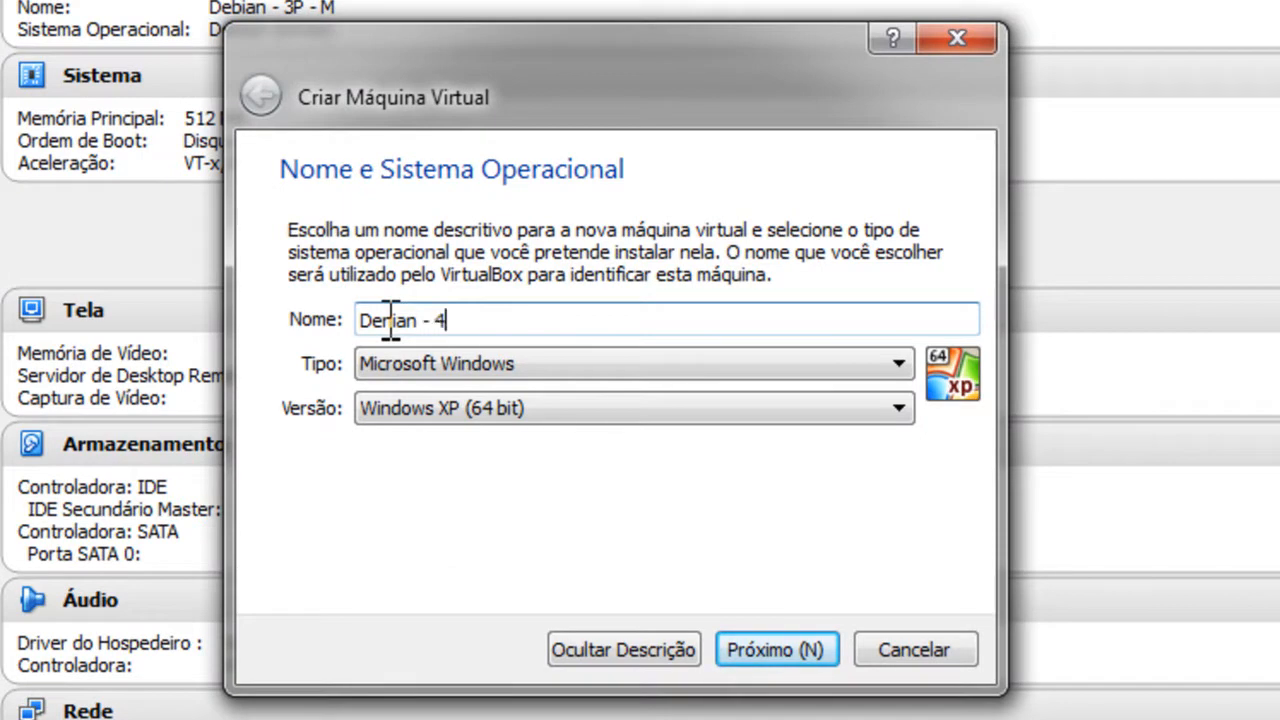
{"action": "type", "text": "A - M"}
{"action": "left_click", "coordinate": [629, 364]}
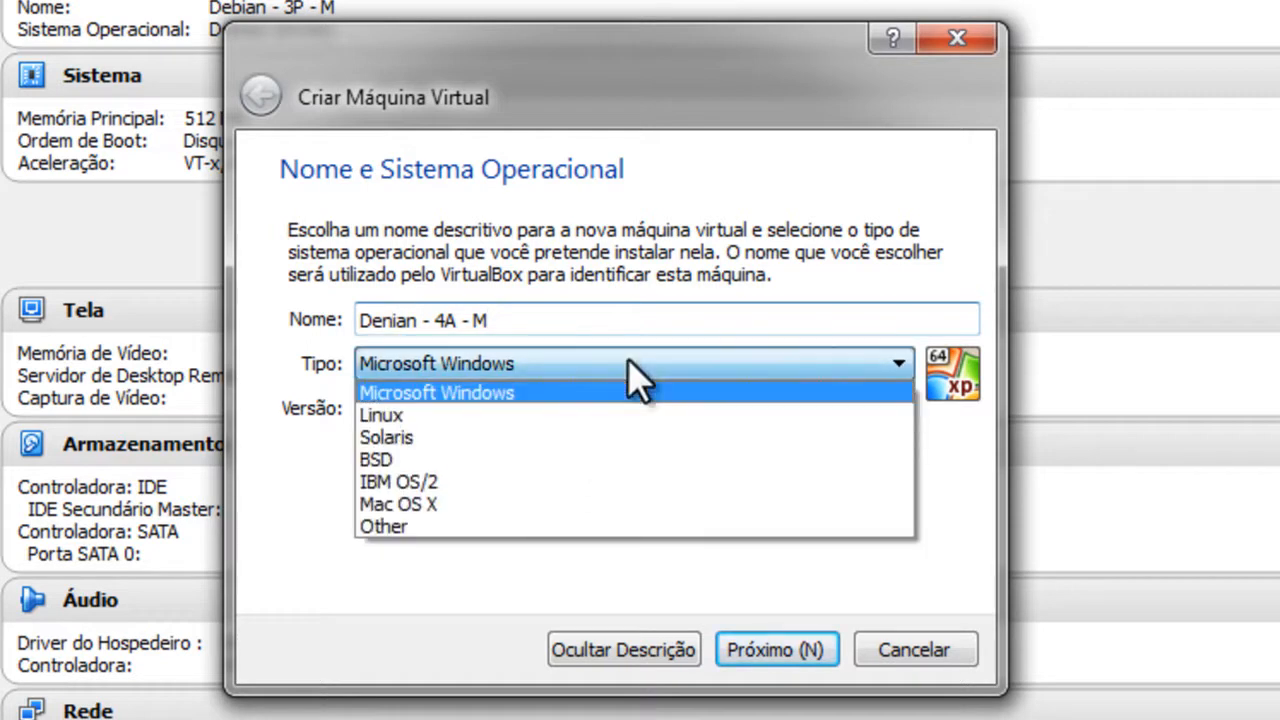
{"action": "left_click", "coordinate": [568, 416]}
{"action": "left_click", "coordinate": [571, 412]}
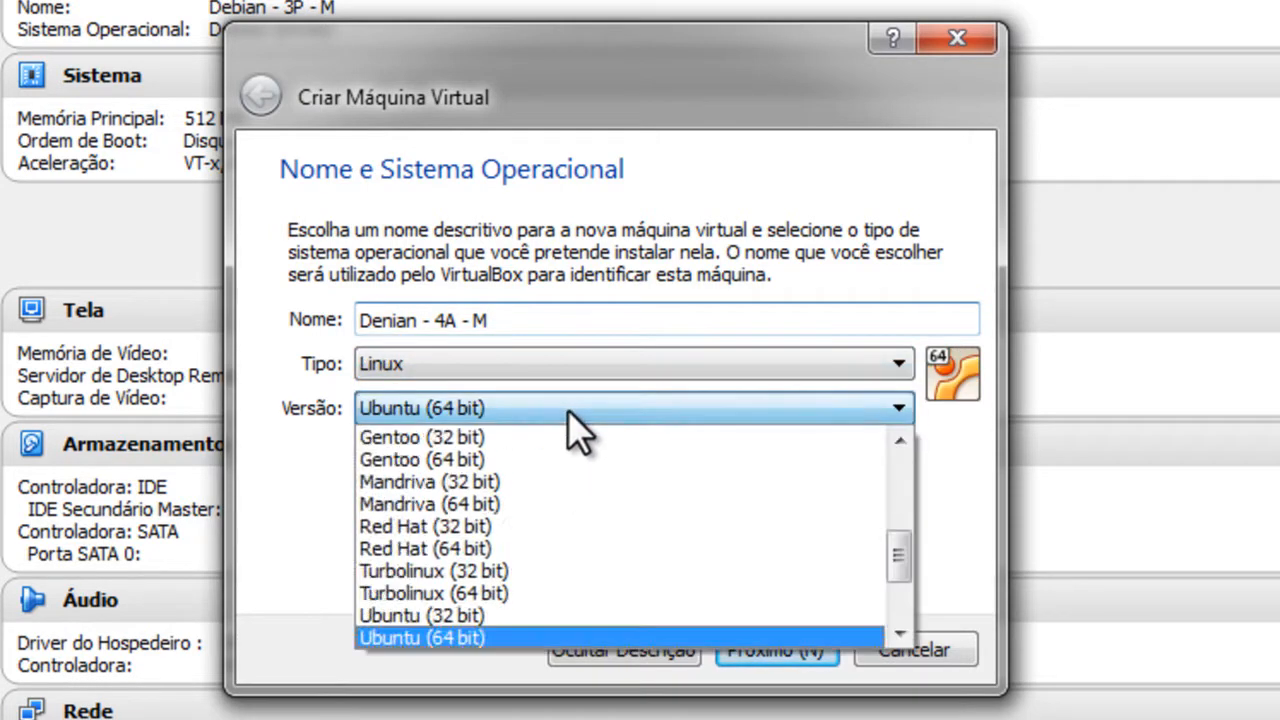
{"action": "left_click_drag", "start_coordinate": [905, 550], "coordinate": [908, 512]}
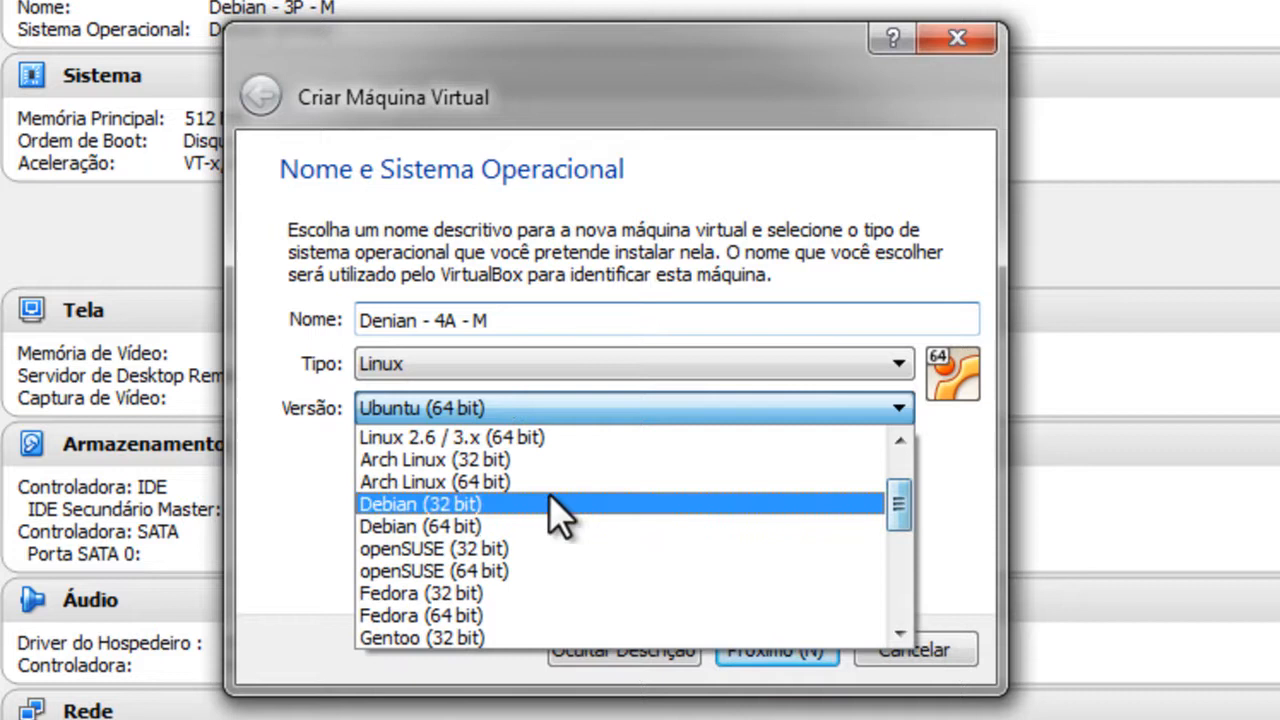
{"action": "left_click", "coordinate": [423, 505]}
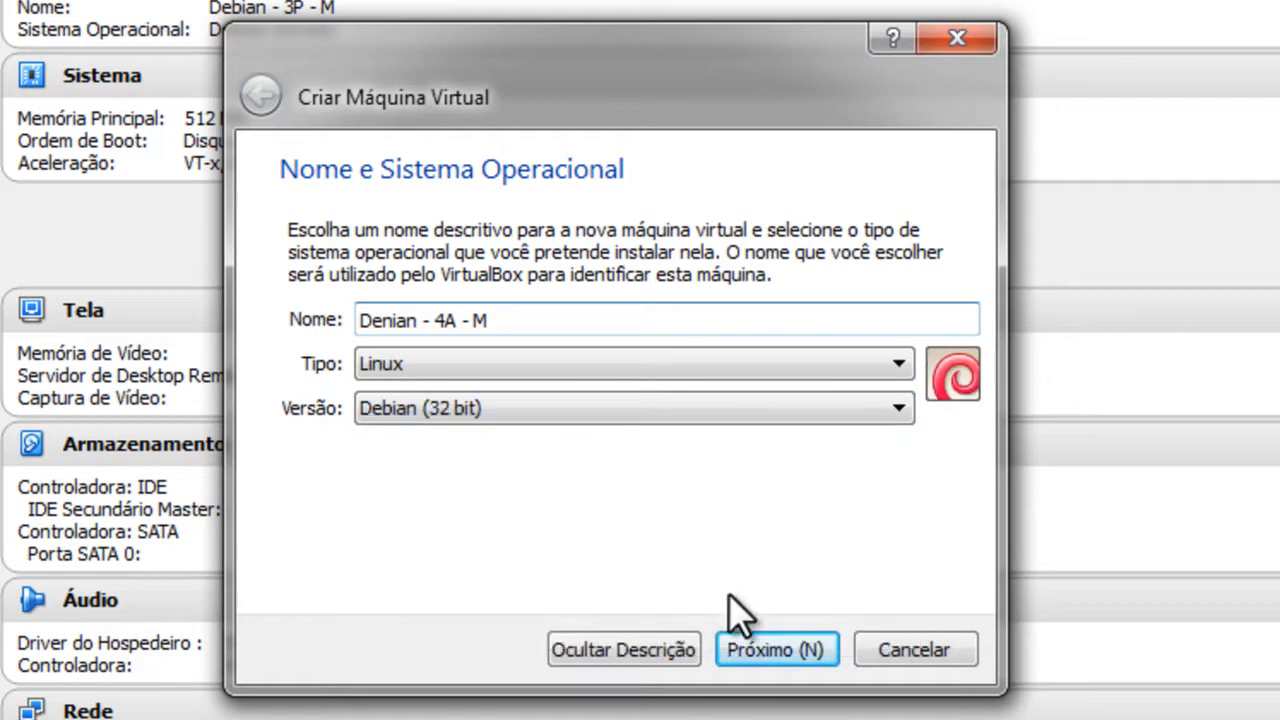
{"action": "left_click", "coordinate": [740, 652]}
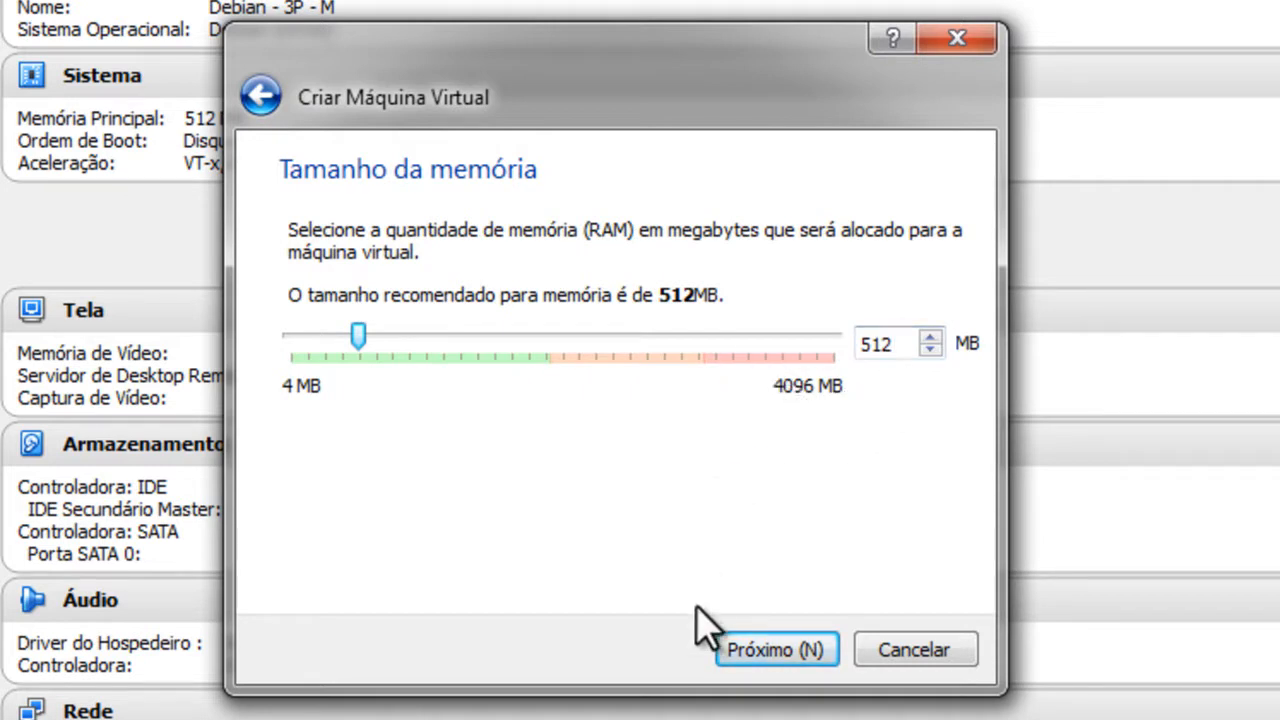
Step: Keep 512 MB of memory and choose to create a virtual hard disk now
{"action": "left_click", "coordinate": [780, 655]}
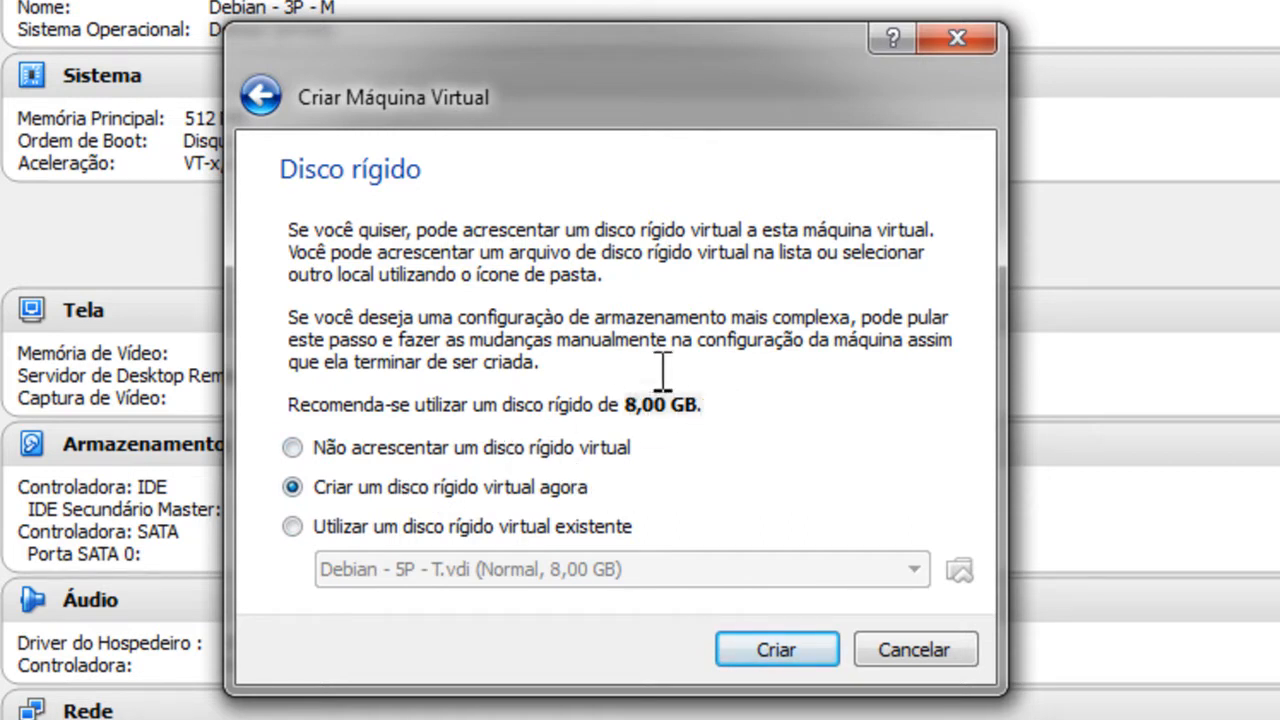
{"action": "left_click", "coordinate": [805, 652]}
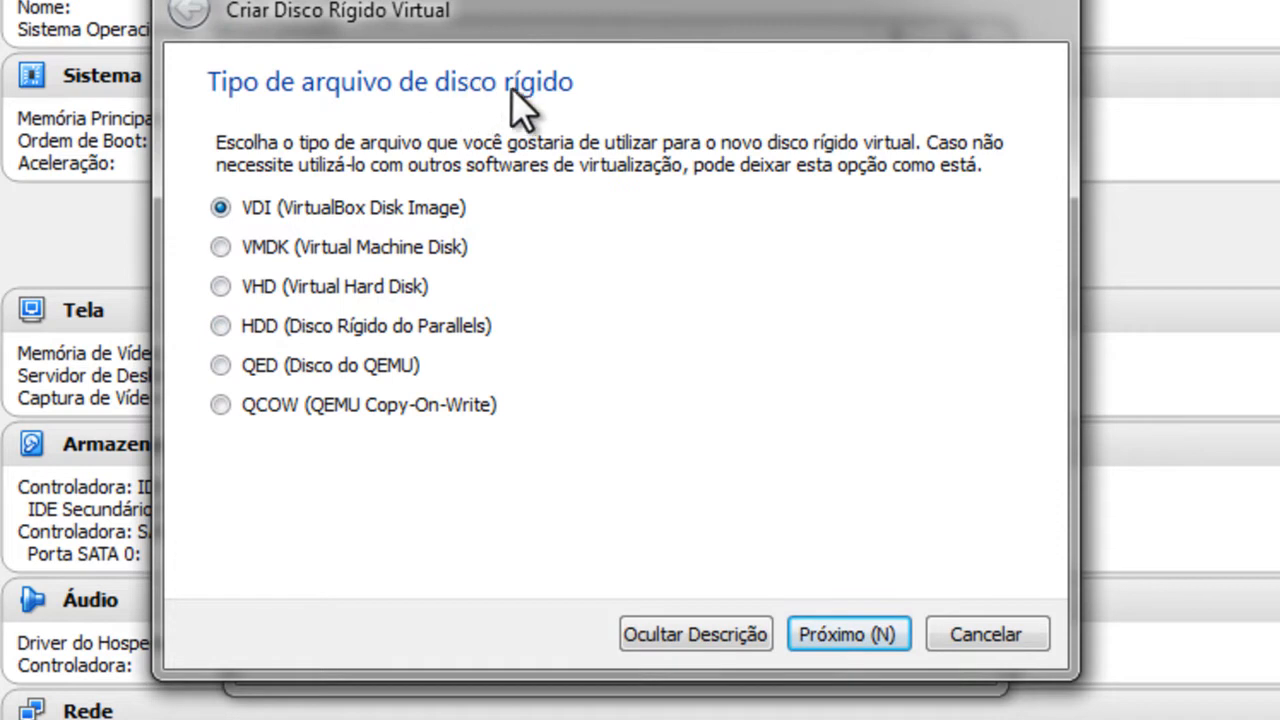
Step: Keep VDI as the disk file type and select dynamically allocated storage
{"action": "left_click", "coordinate": [848, 634]}
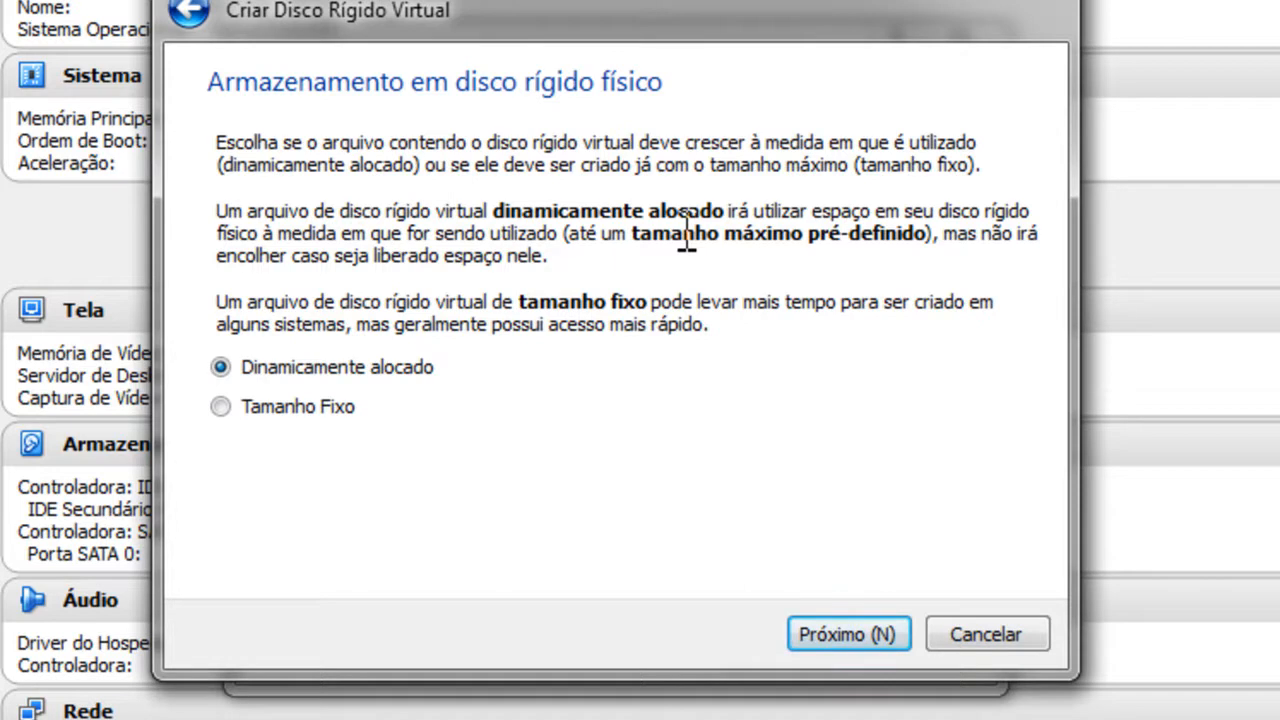
{"action": "left_click", "coordinate": [218, 406]}
{"action": "left_click", "coordinate": [220, 368]}
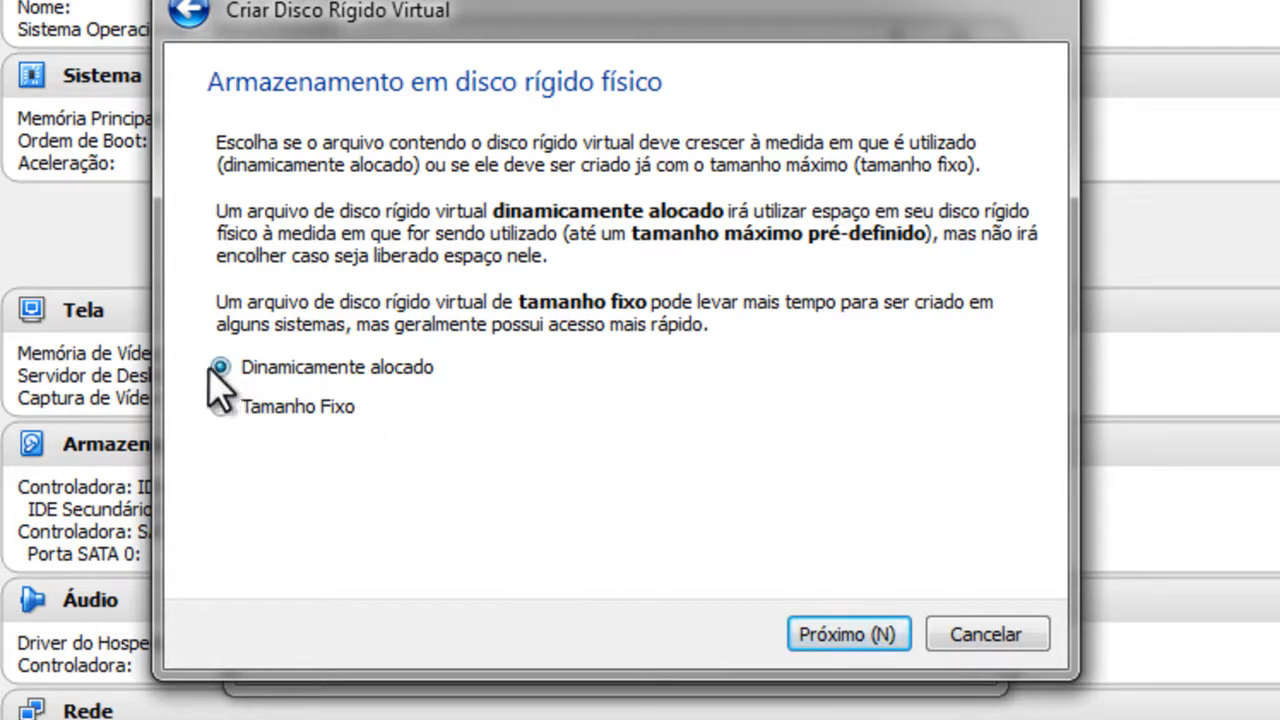
{"action": "left_click", "coordinate": [884, 634]}
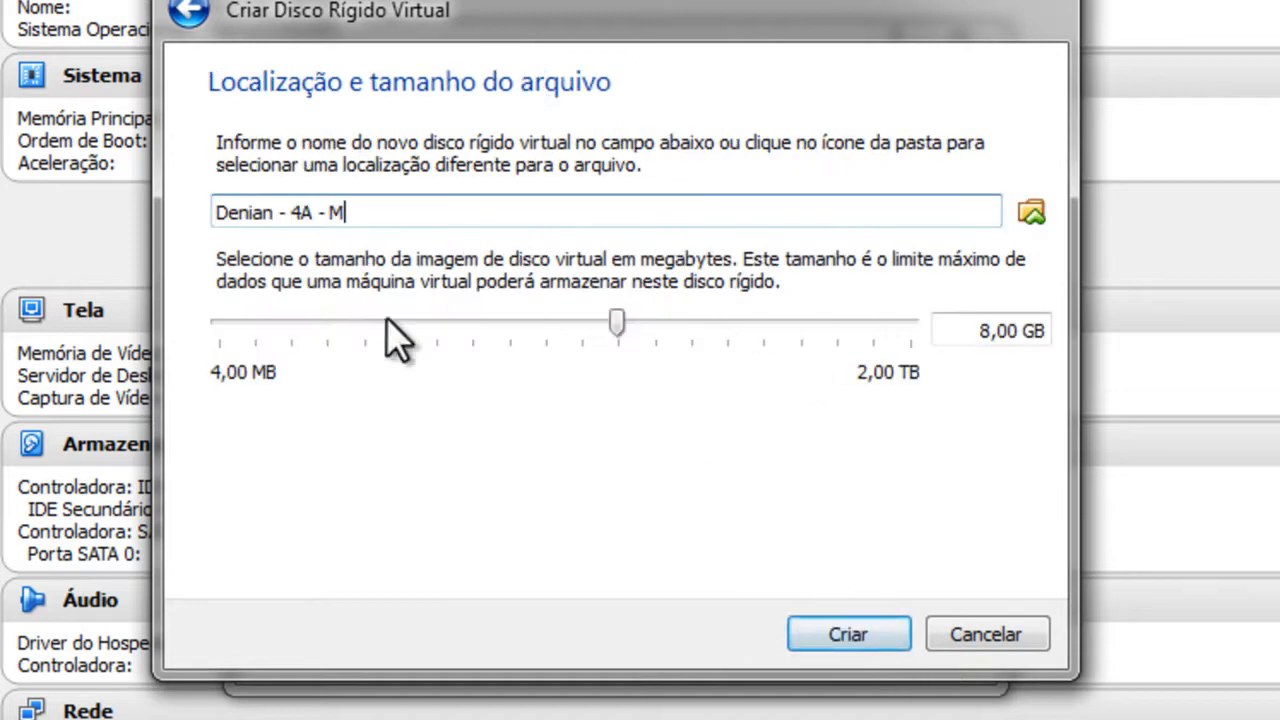
Step: Set the disk size to 8 GB and create the disk and virtual machine
{"action": "left_click_drag", "start_coordinate": [974, 330], "coordinate": [1140, 345]}
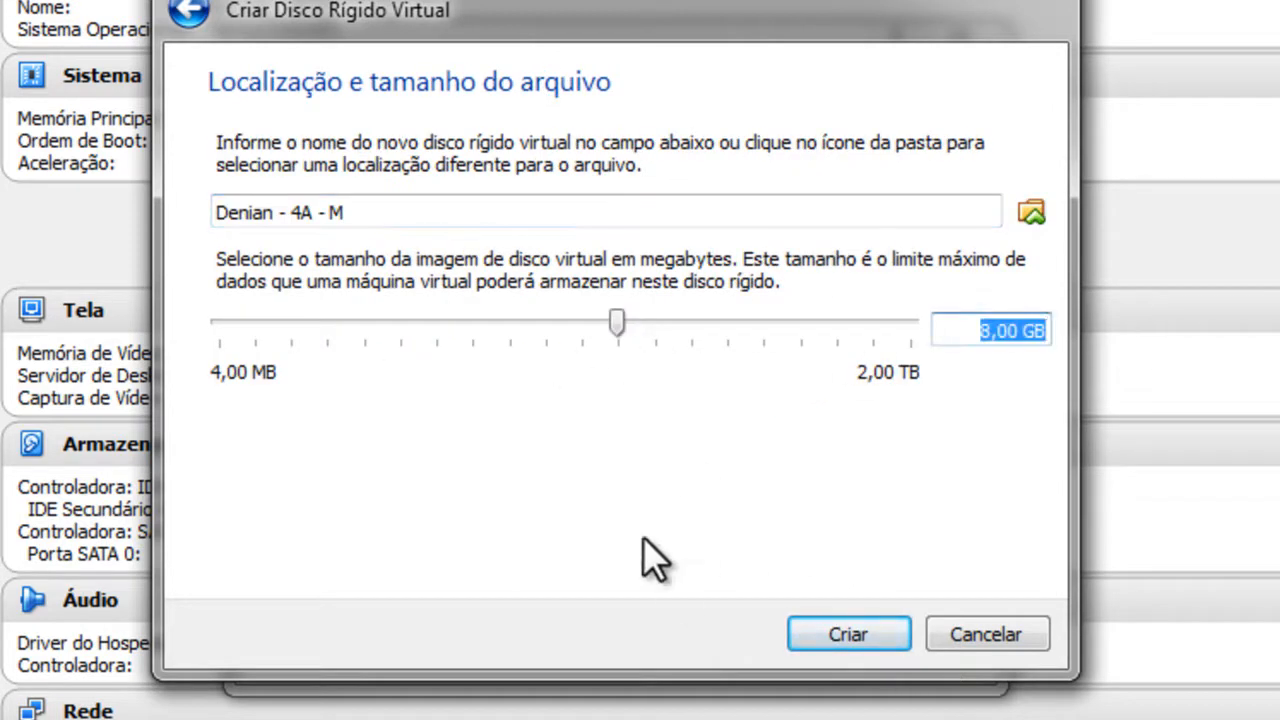
{"action": "left_click_drag", "start_coordinate": [620, 324], "coordinate": [766, 350]}
{"action": "left_click_drag", "start_coordinate": [962, 338], "coordinate": [1226, 346]}
{"action": "type", "text": "8 GB"}
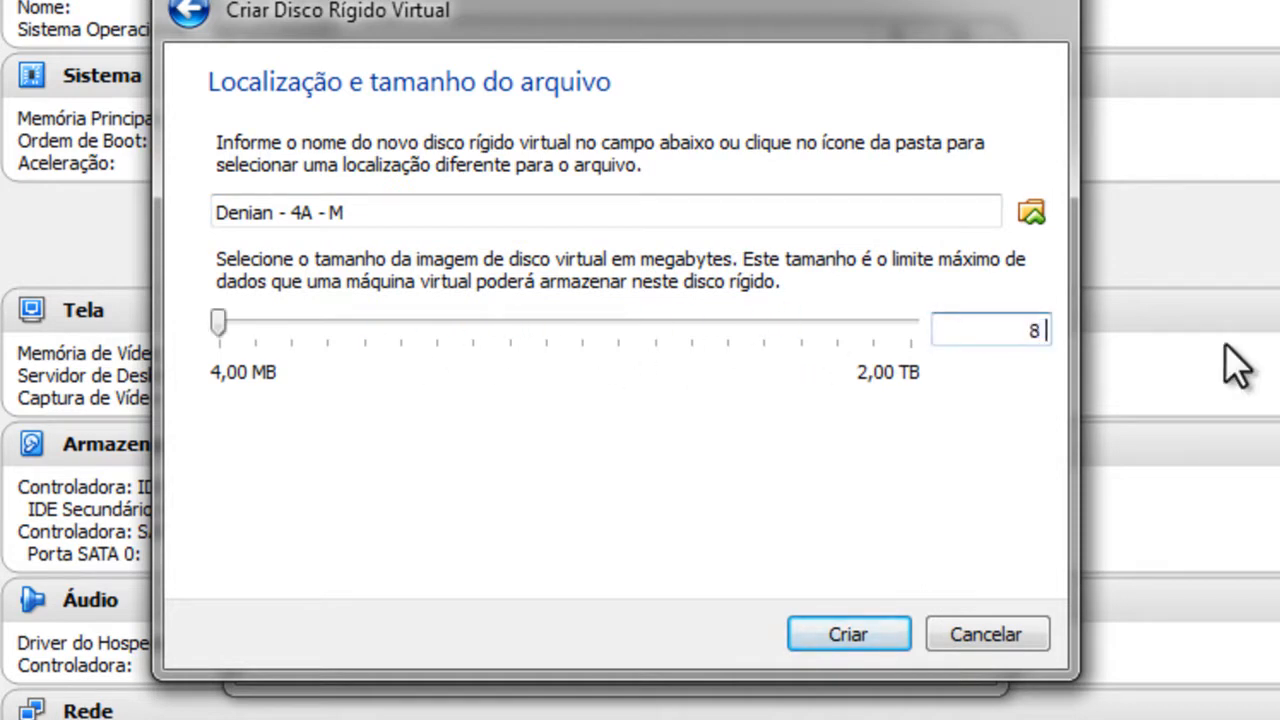
{"action": "left_click", "coordinate": [838, 634]}
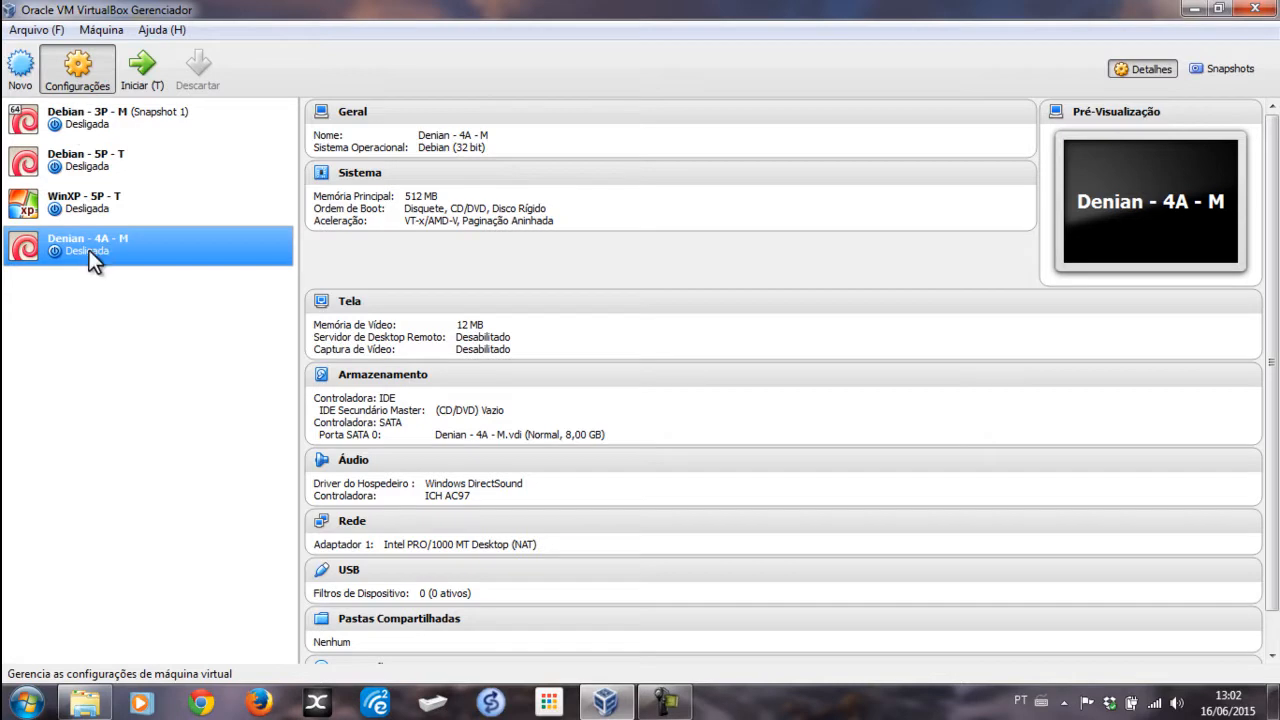
Step: Open Storage settings and inspect the .vdi disk, IDE controller and empty CD/DVD drive
{"action": "left_click", "coordinate": [78, 68]}
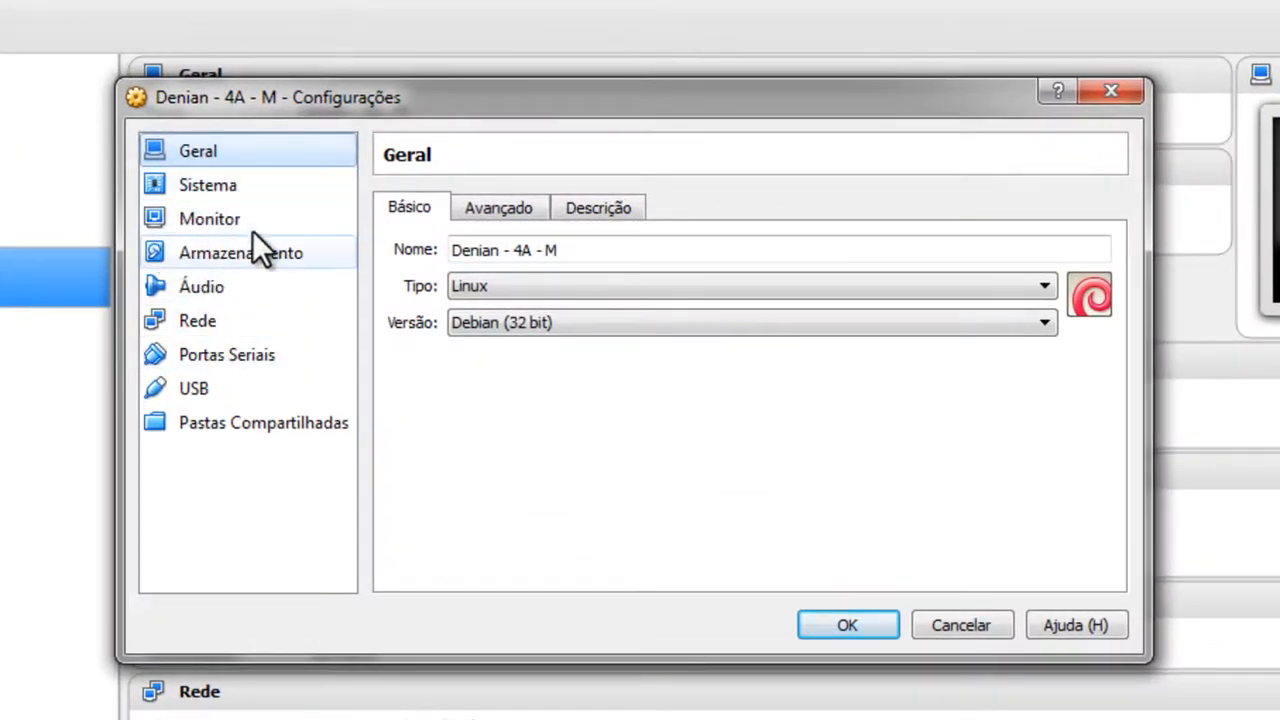
{"action": "left_click", "coordinate": [231, 255]}
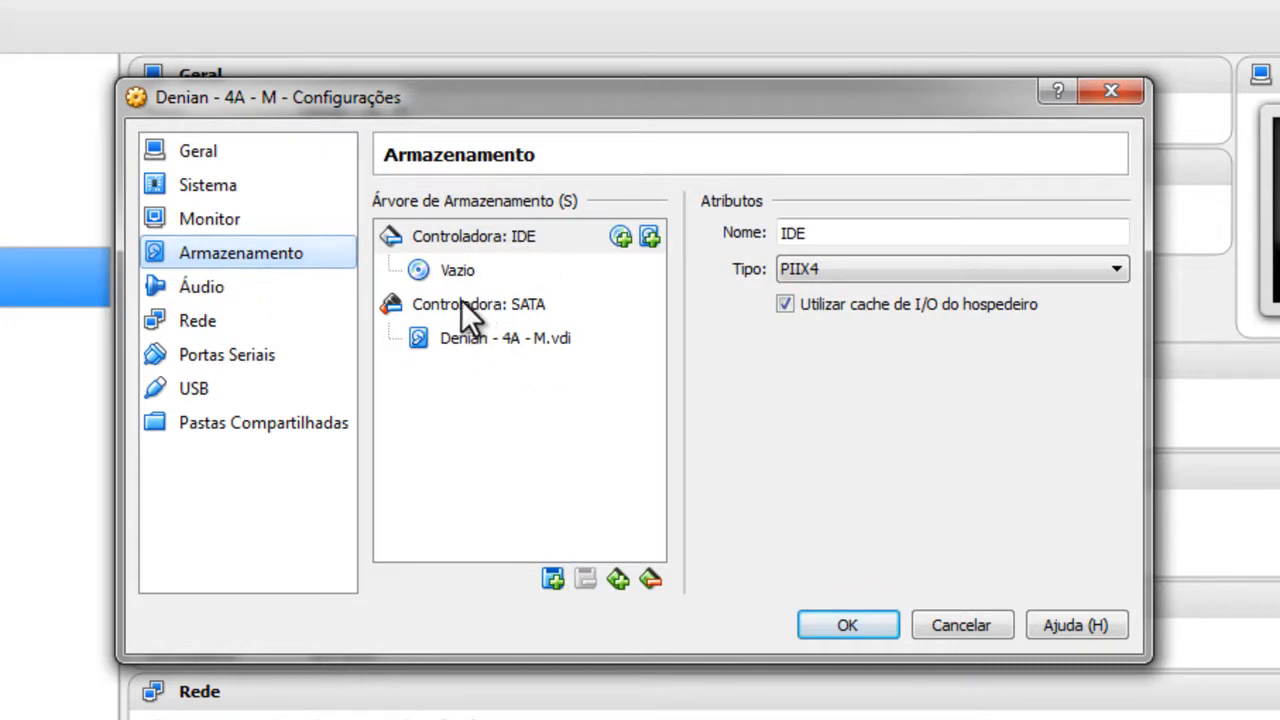
{"action": "left_click", "coordinate": [522, 342]}
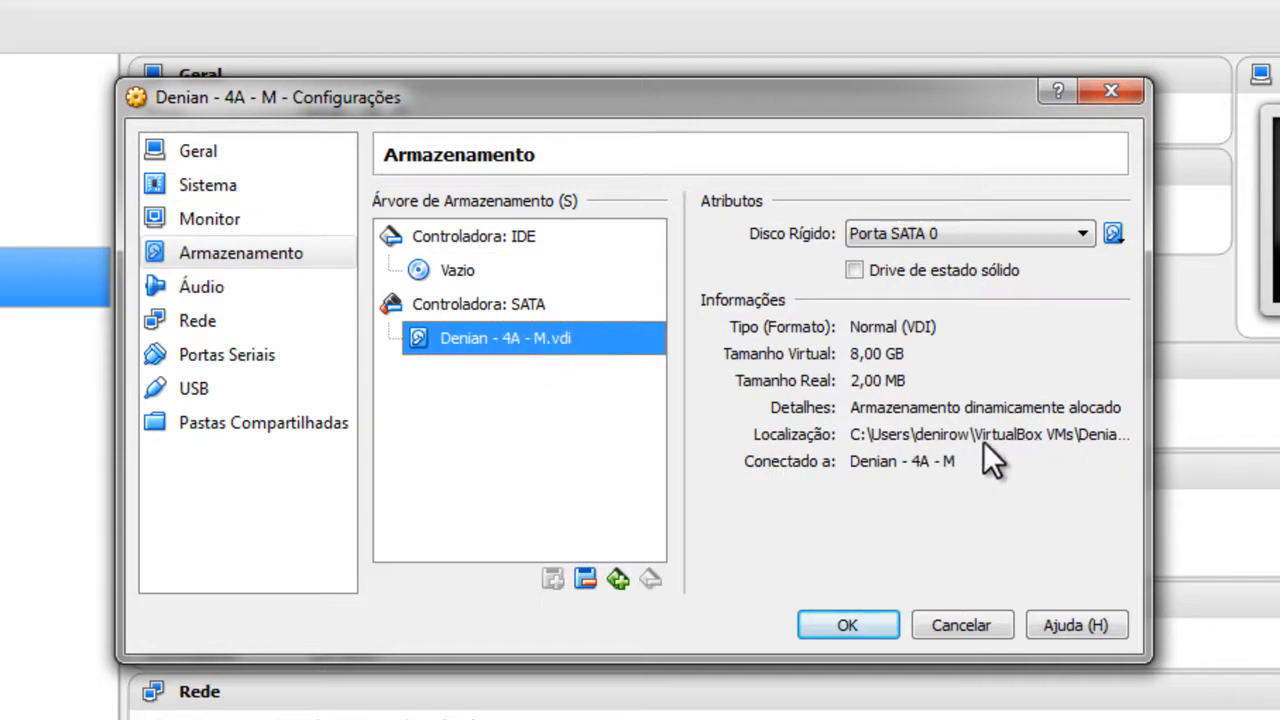
{"action": "left_click", "coordinate": [471, 239]}
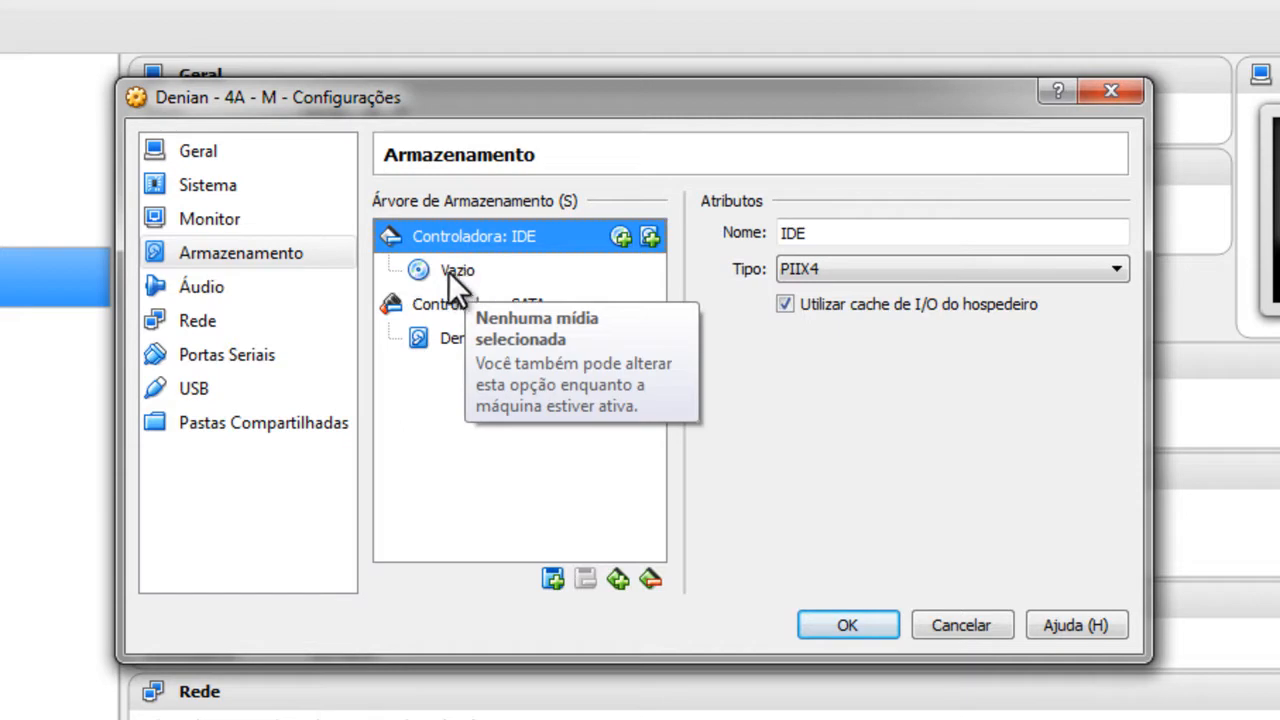
{"action": "left_click", "coordinate": [450, 273]}
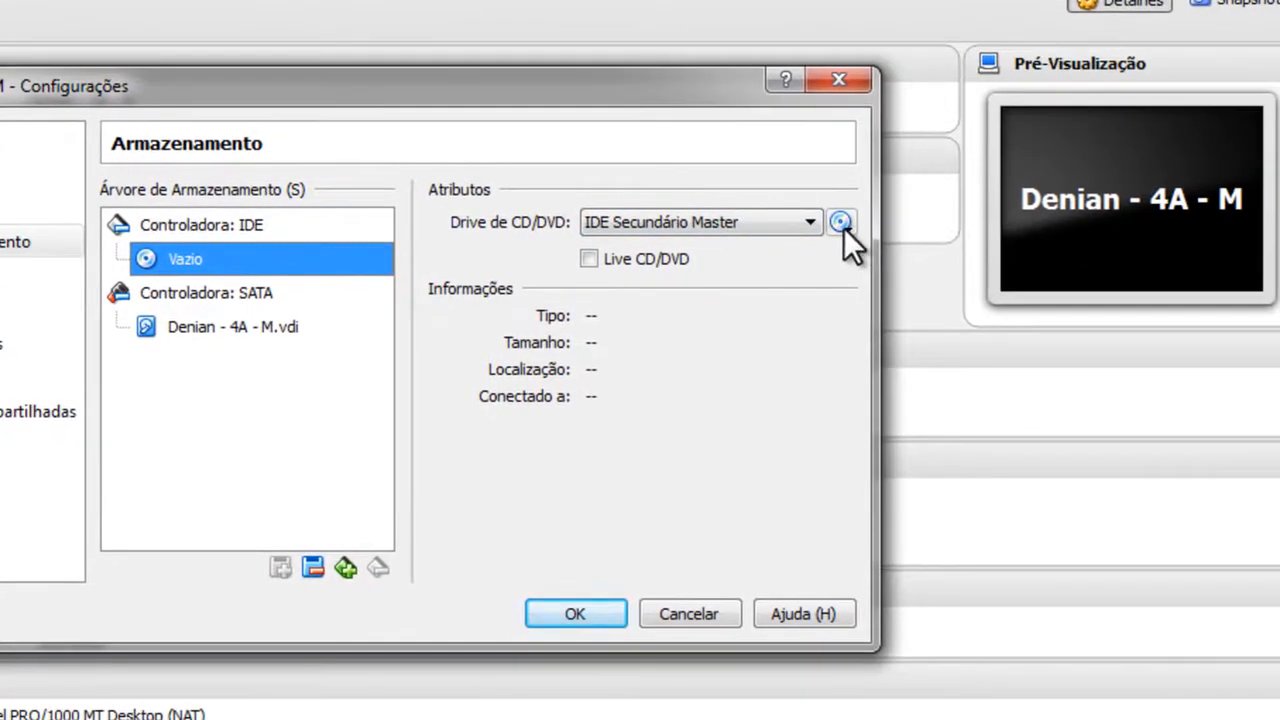
Step: Load debian-7.5.0-i386-CD-1.iso into the empty IDE optical drive and check the network settings
{"action": "left_click", "coordinate": [841, 222]}
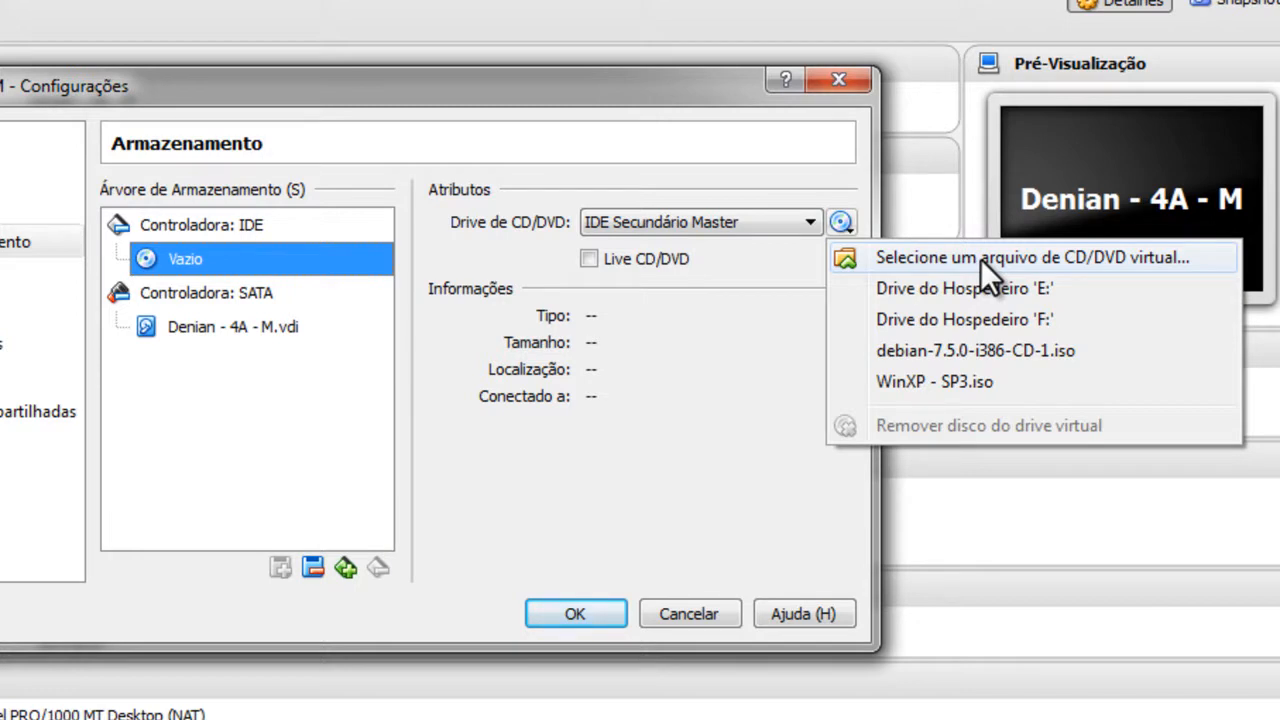
{"action": "left_click", "coordinate": [1003, 353]}
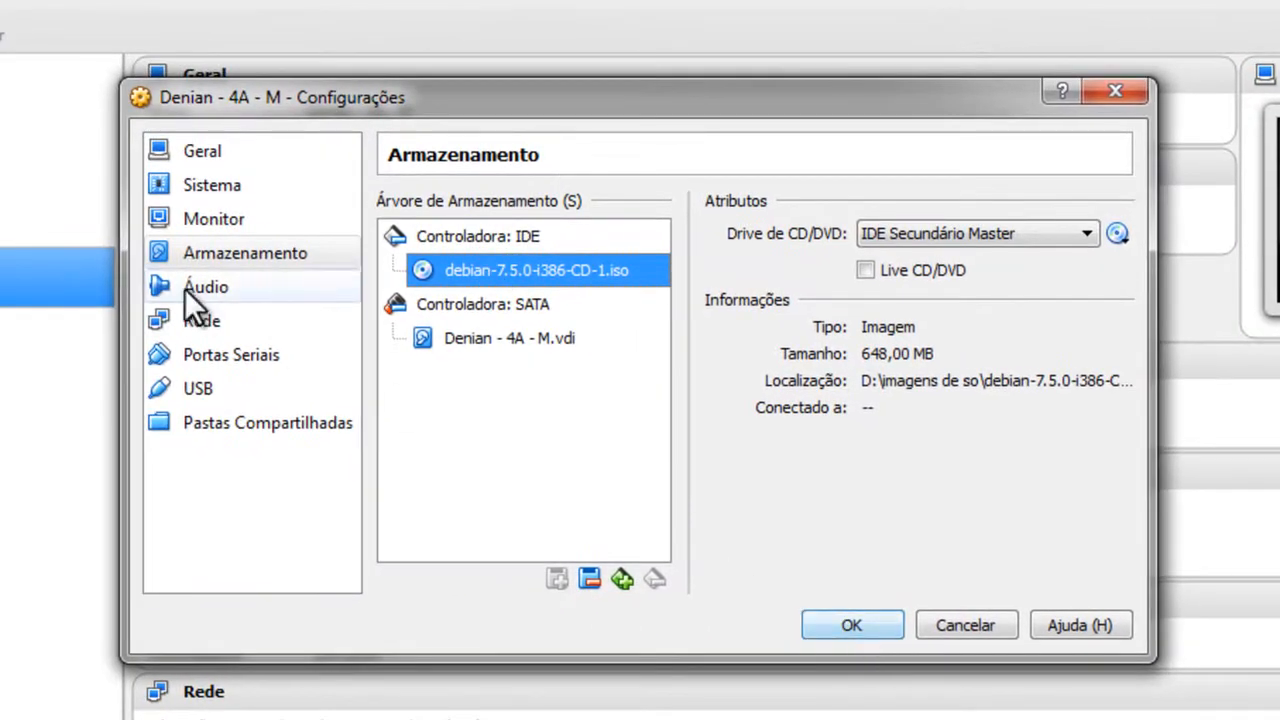
{"action": "left_click", "coordinate": [198, 321]}
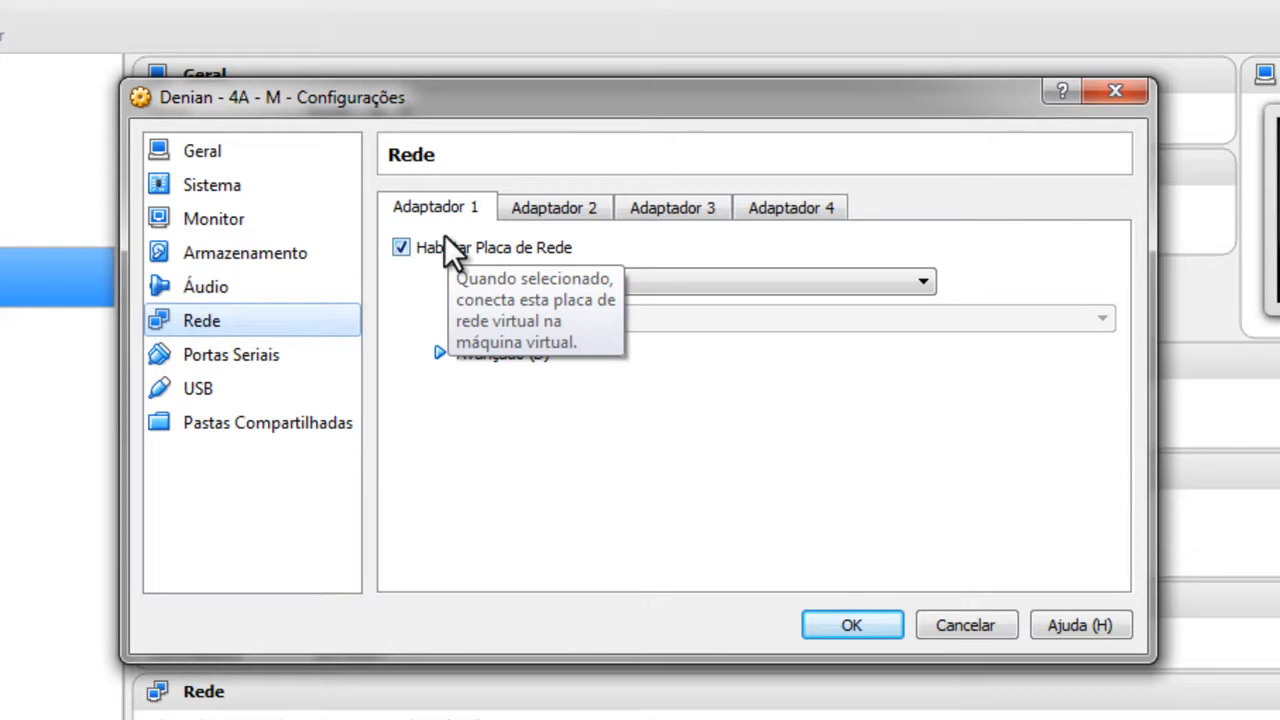
Step: Check the Adapter 2 network settings, then save the configuration with OK
{"action": "left_click", "coordinate": [566, 216]}
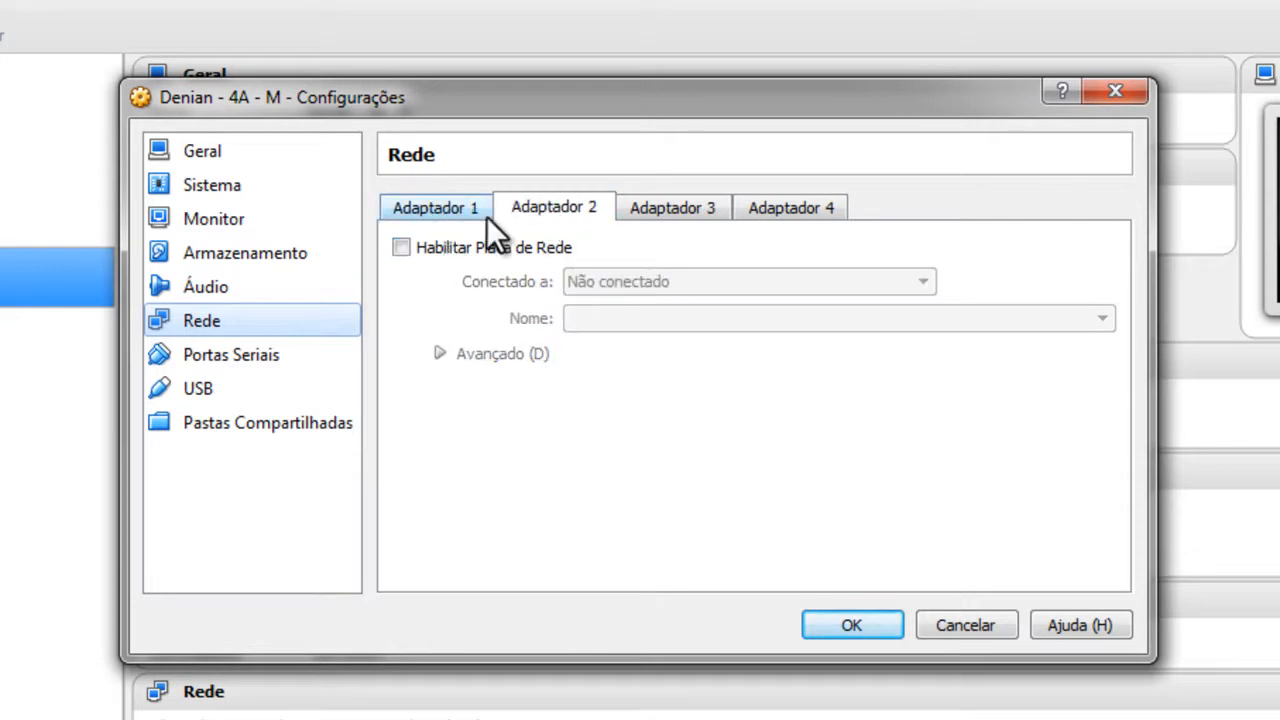
{"action": "left_click", "coordinate": [870, 626]}
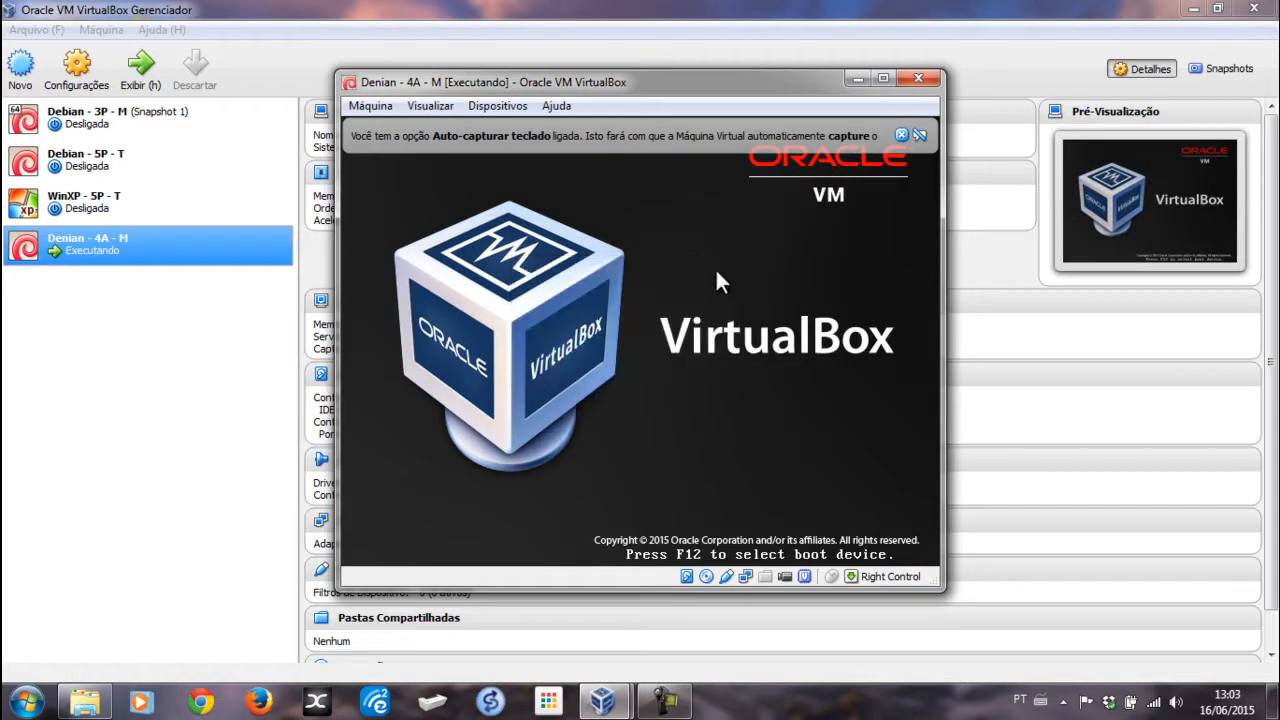
Step: Dismiss the keyboard notice, capture the mouse, and start the text-mode Install from the boot menu
{"action": "left_click", "coordinate": [900, 134]}
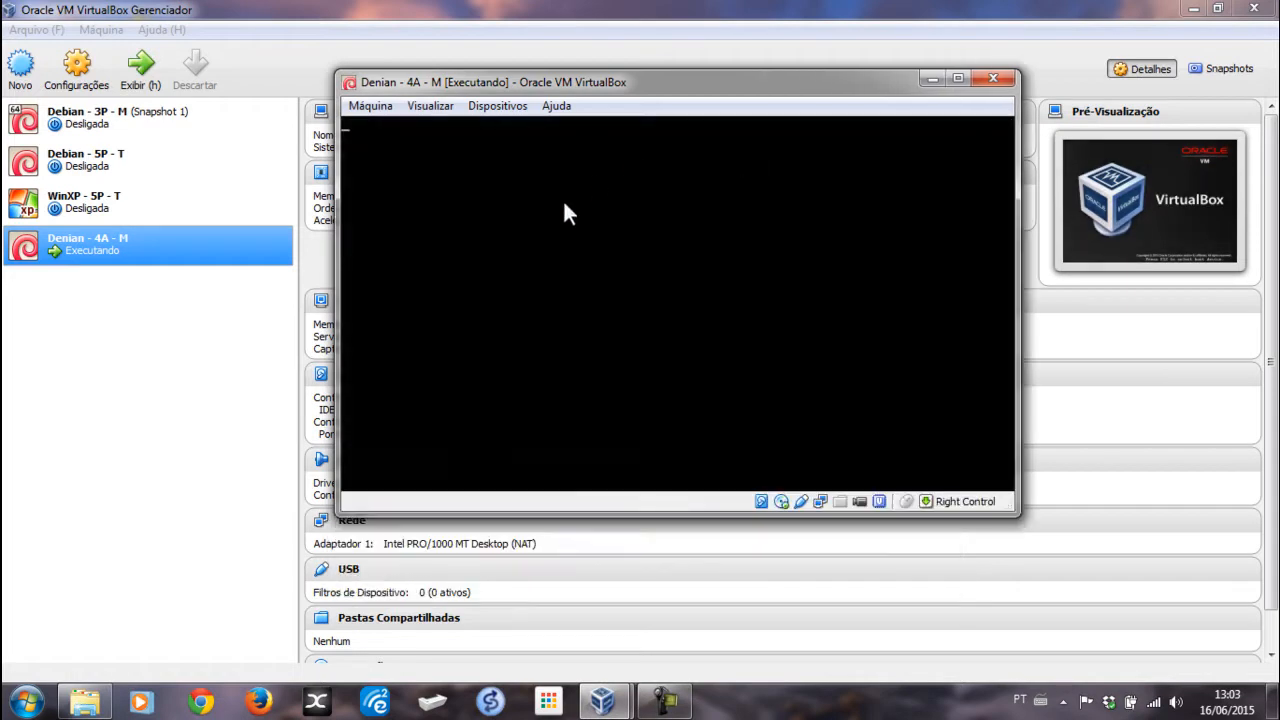
{"action": "left_click", "coordinate": [632, 262]}
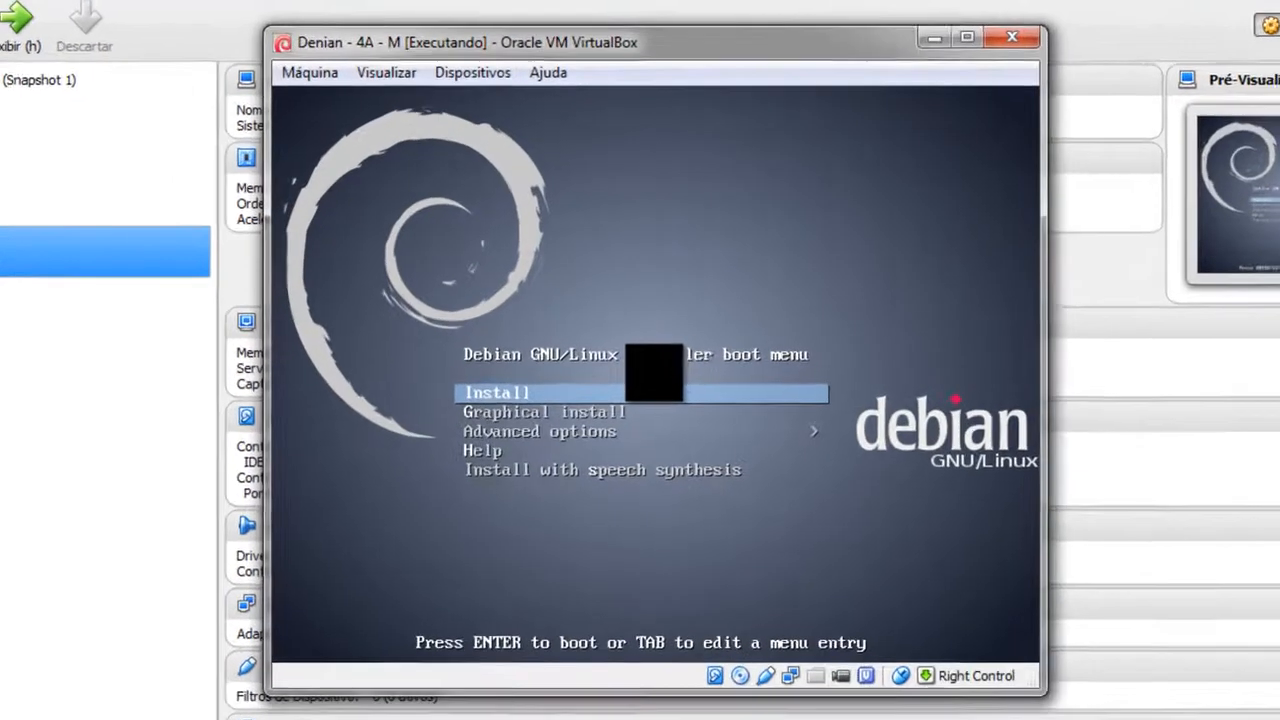
{"action": "key", "text": "Down"}
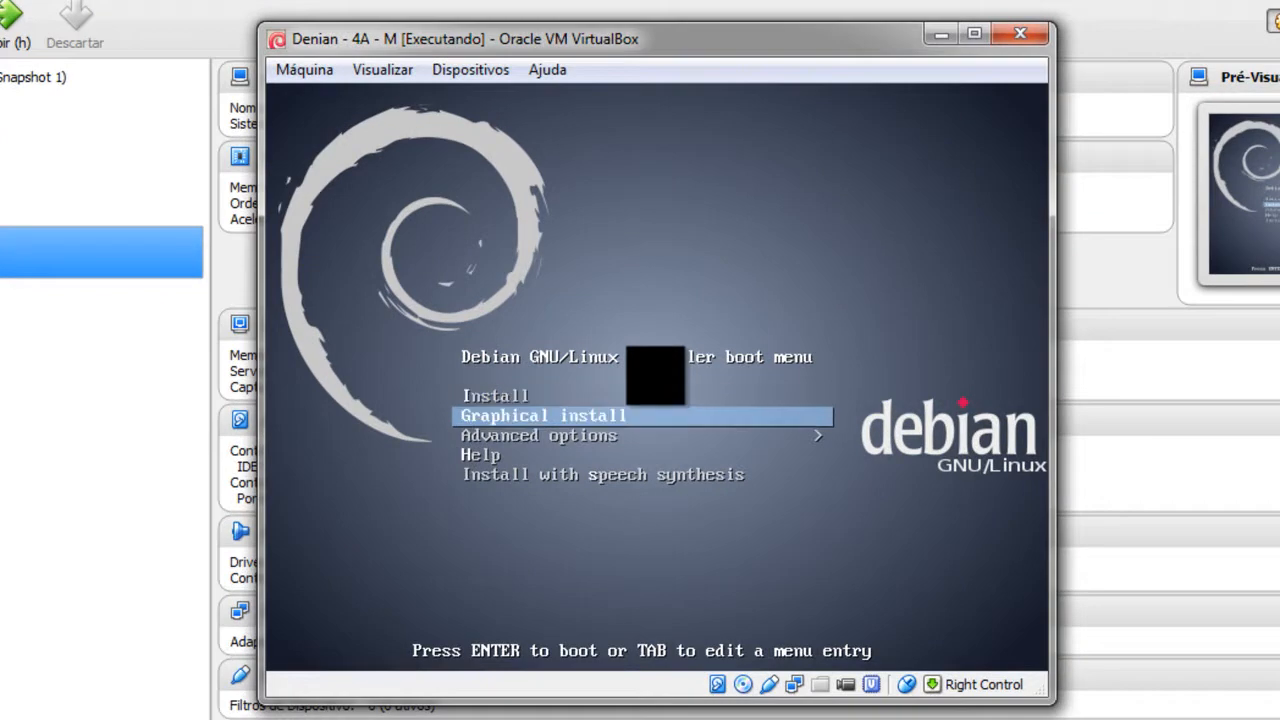
{"action": "key", "text": "Up"}
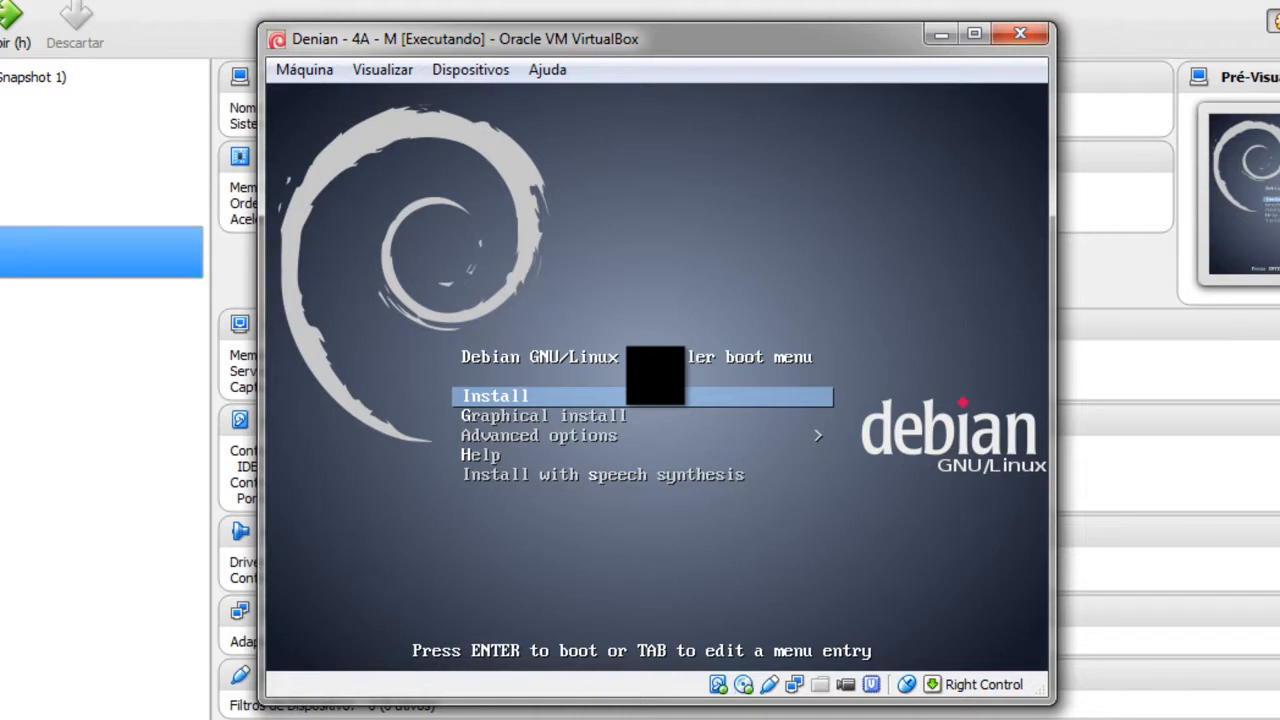
{"action": "key", "text": "Return"}
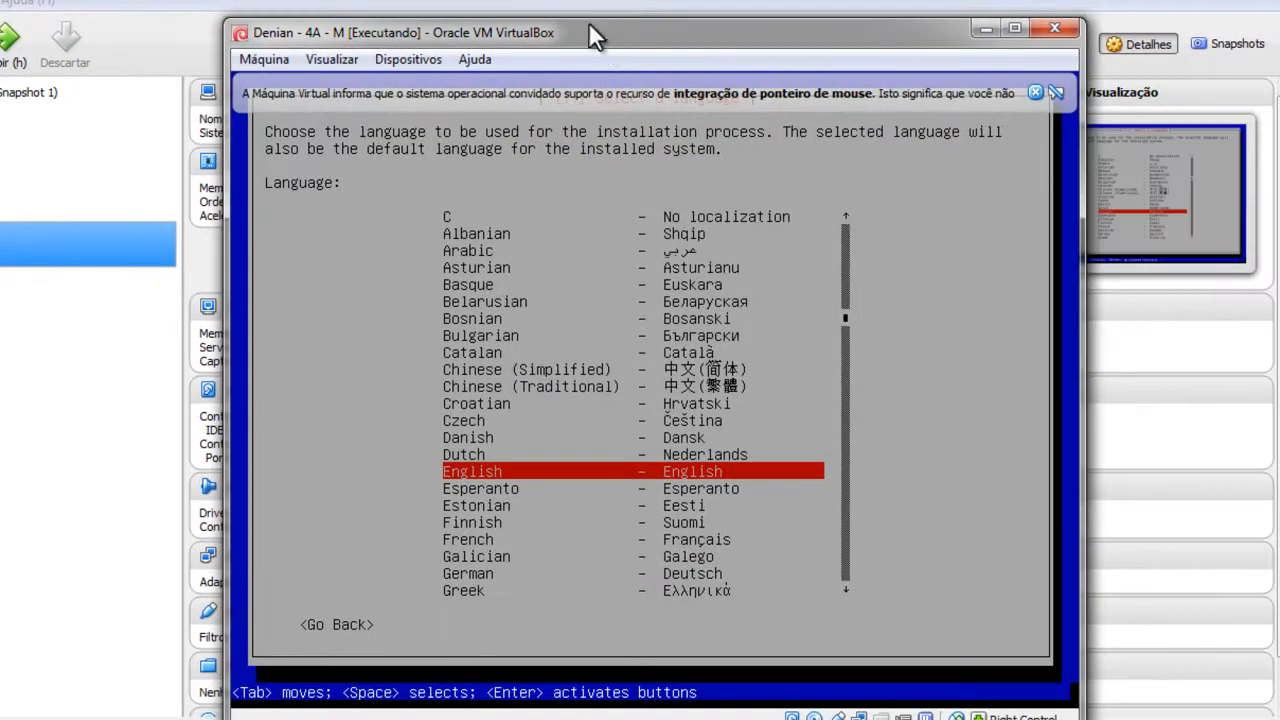
Step: Choose Portuguese (Brazil) language, Brasil location and Português Brasileiro keyboard layout
{"action": "left_click_drag", "start_coordinate": [598, 35], "coordinate": [534, 1]}
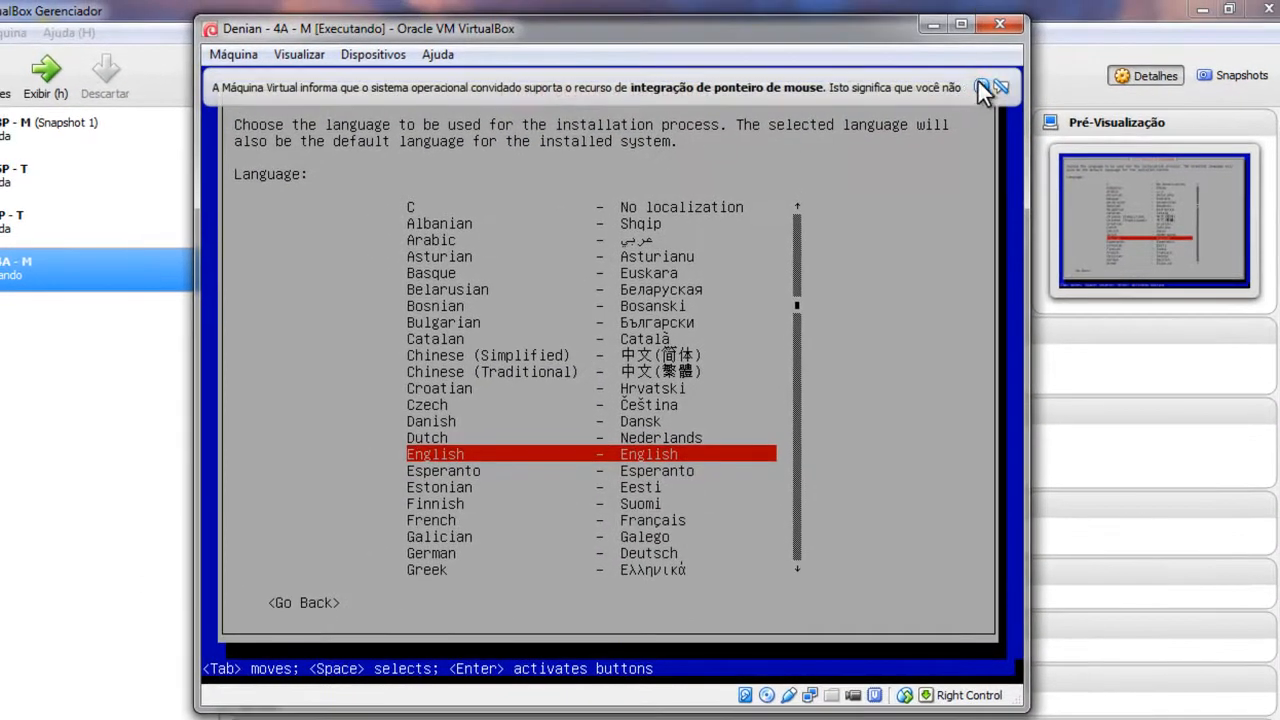
{"action": "left_click", "coordinate": [969, 59]}
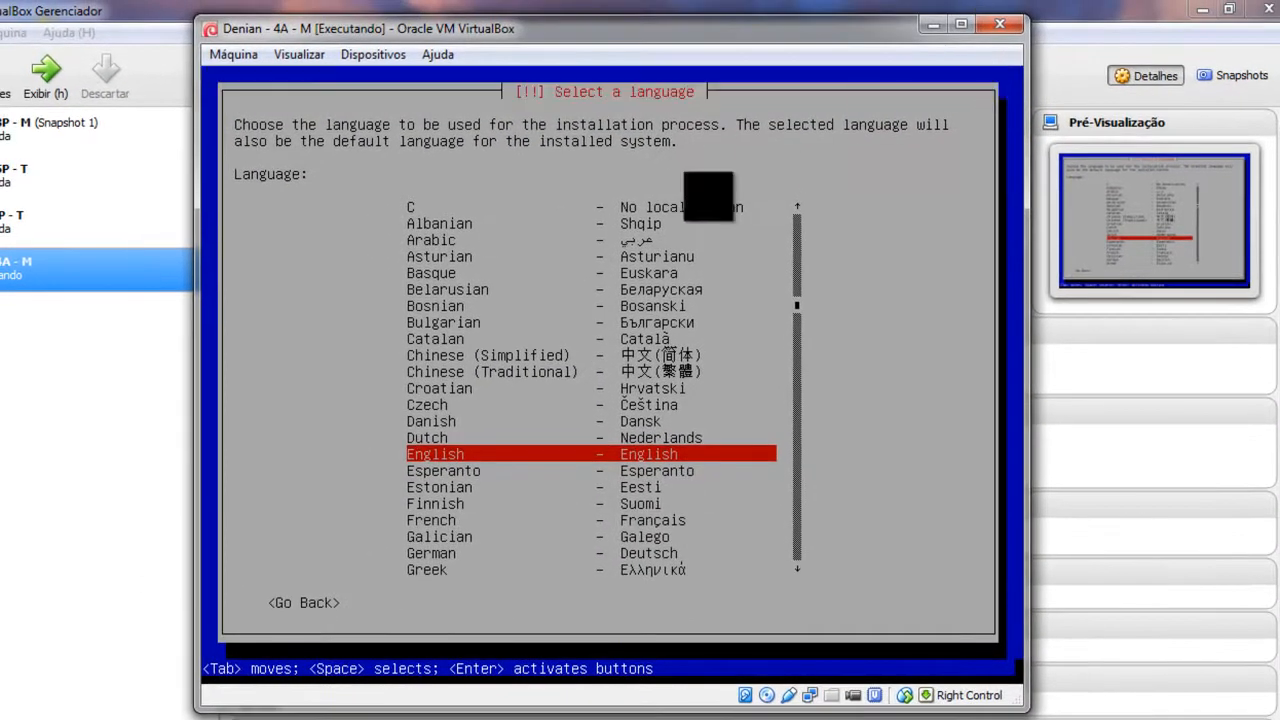
{"action": "key", "text": "p"}
{"action": "key", "text": "Down"}
{"action": "key", "text": "Down"}
{"action": "key", "text": "Down"}
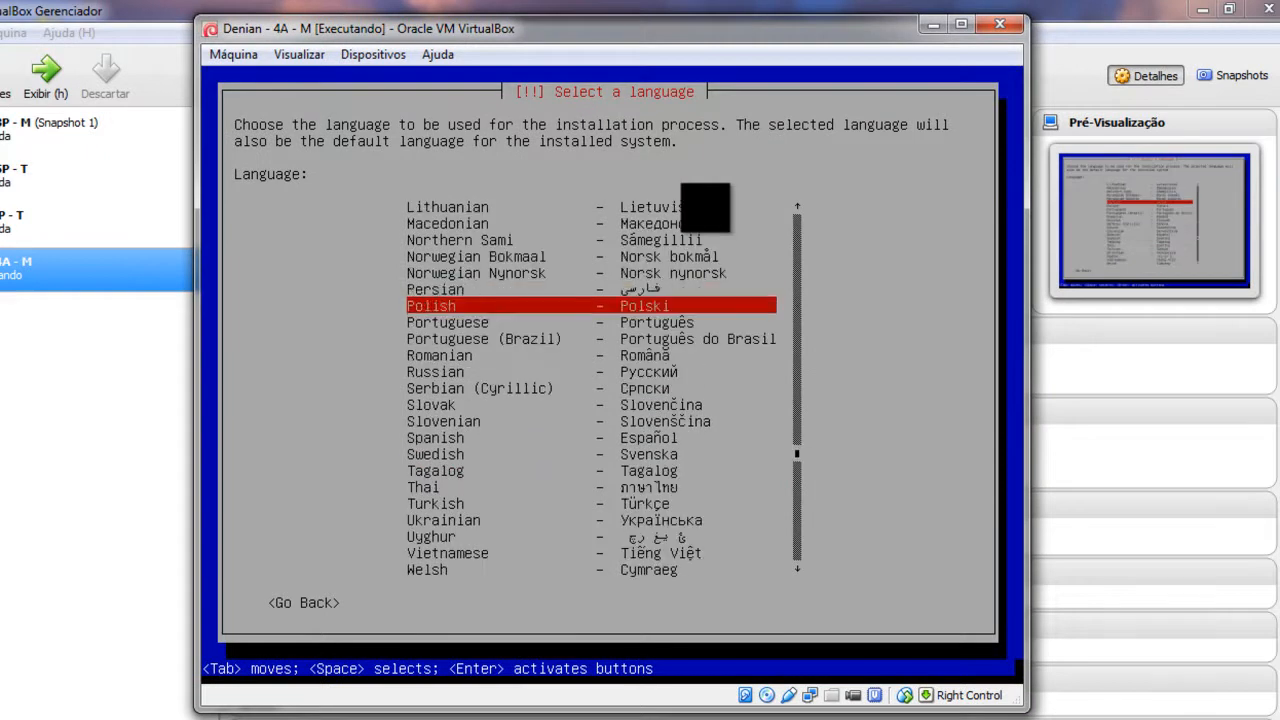
{"action": "key", "text": "Return"}
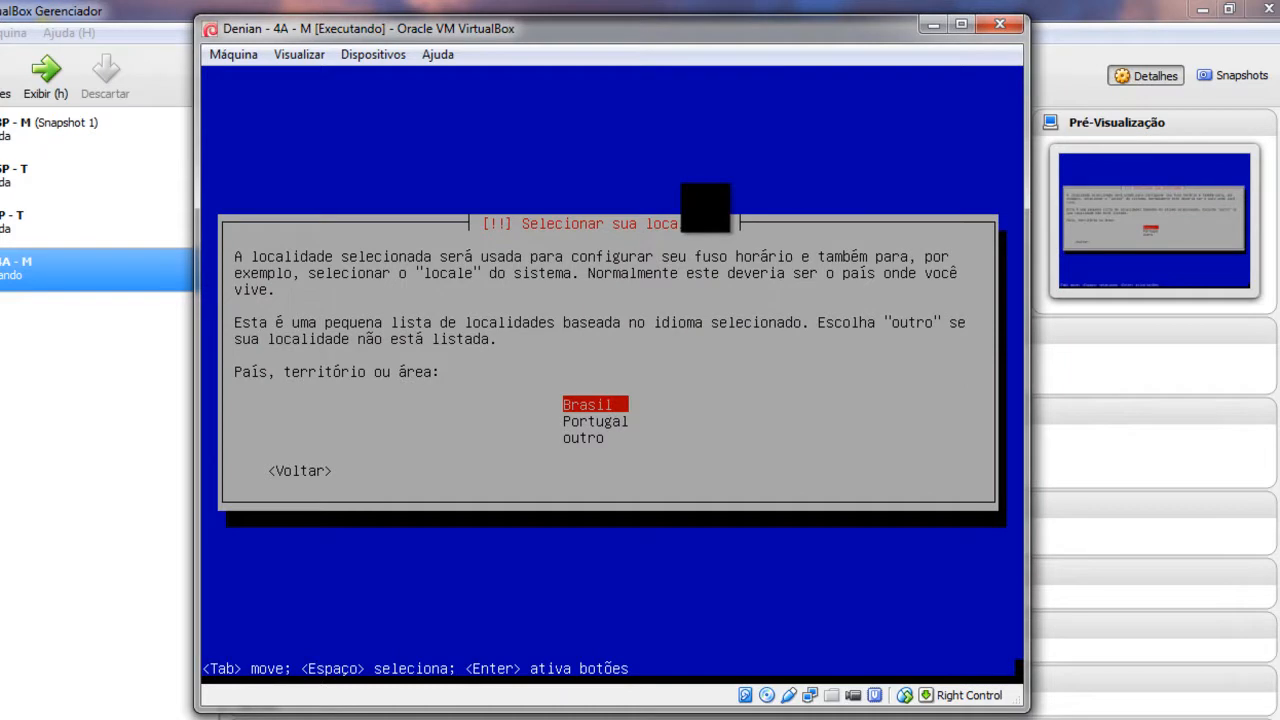
{"action": "key", "text": "Return"}
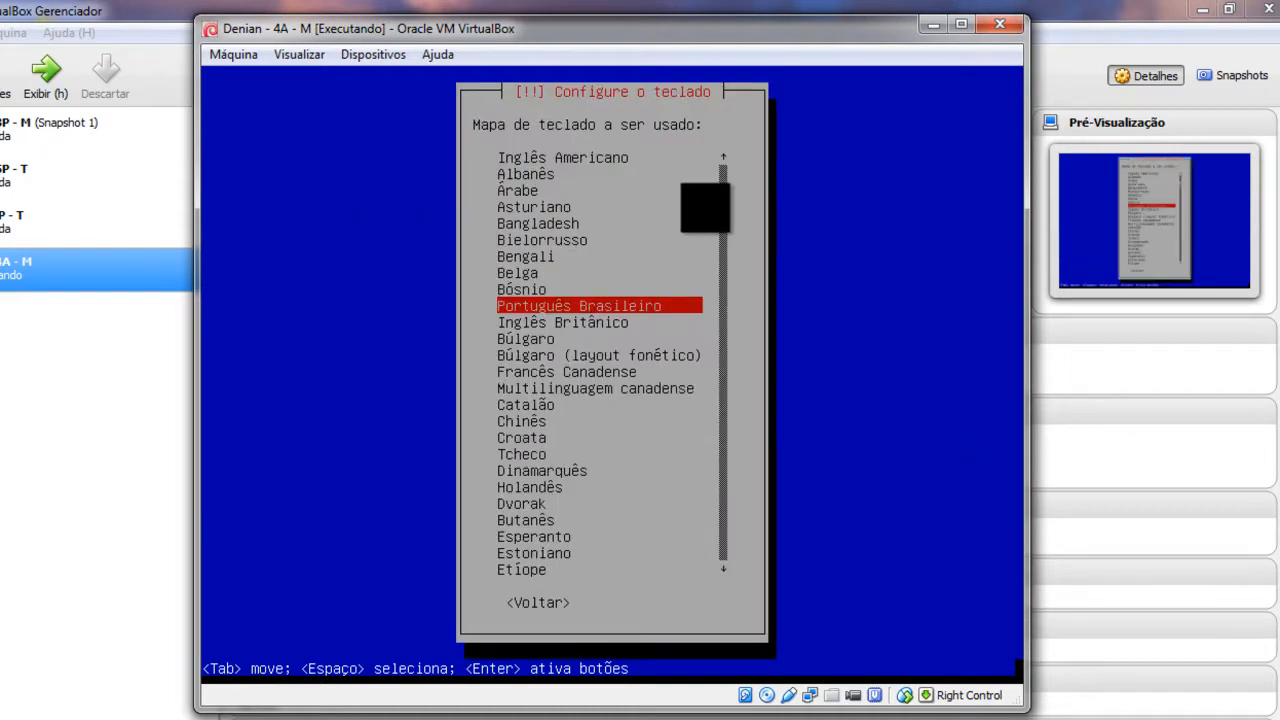
{"action": "key", "text": "Return"}
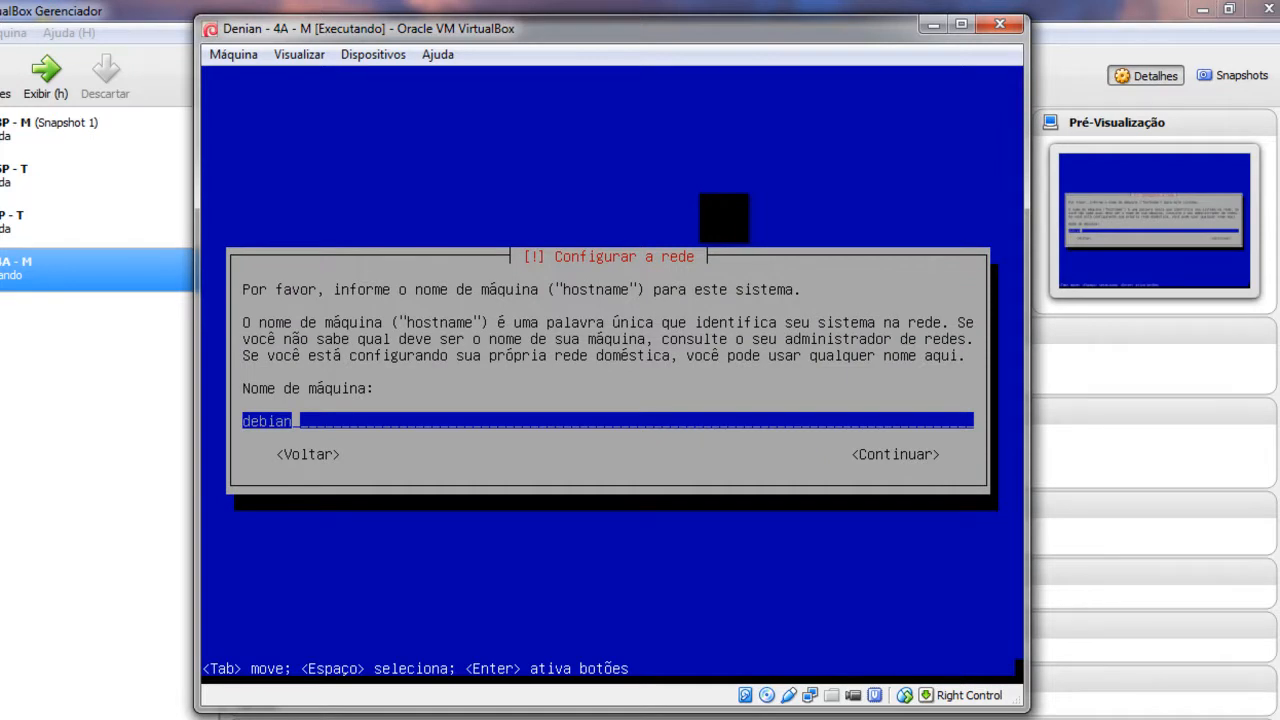
Step: Keep the default hostname debian and set the domain name to local
{"action": "key", "text": "Tab"}
{"action": "key", "text": "Tab"}
{"action": "key", "text": "Tab"}
{"action": "key", "text": "Tab"}
{"action": "key", "text": "Tab"}
{"action": "key", "text": "Tab"}
{"action": "key", "text": "Tab"}
{"action": "key", "text": "Tab"}
{"action": "key", "text": "Tab"}
{"action": "key", "text": "Tab"}
{"action": "key", "text": "Tab"}
{"action": "key", "text": "Tab"}
{"action": "key", "text": "Tab"}
{"action": "key", "text": "Return"}
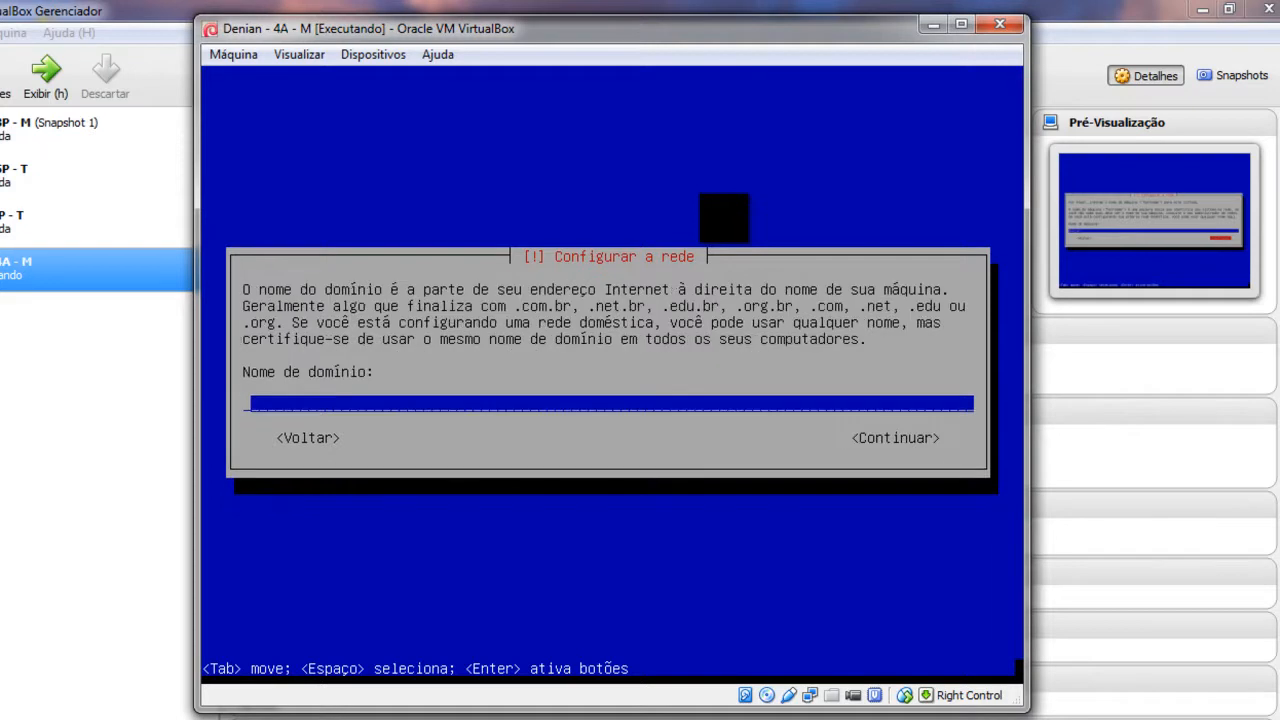
{"action": "type", "text": "local"}
{"action": "key", "text": "Return"}
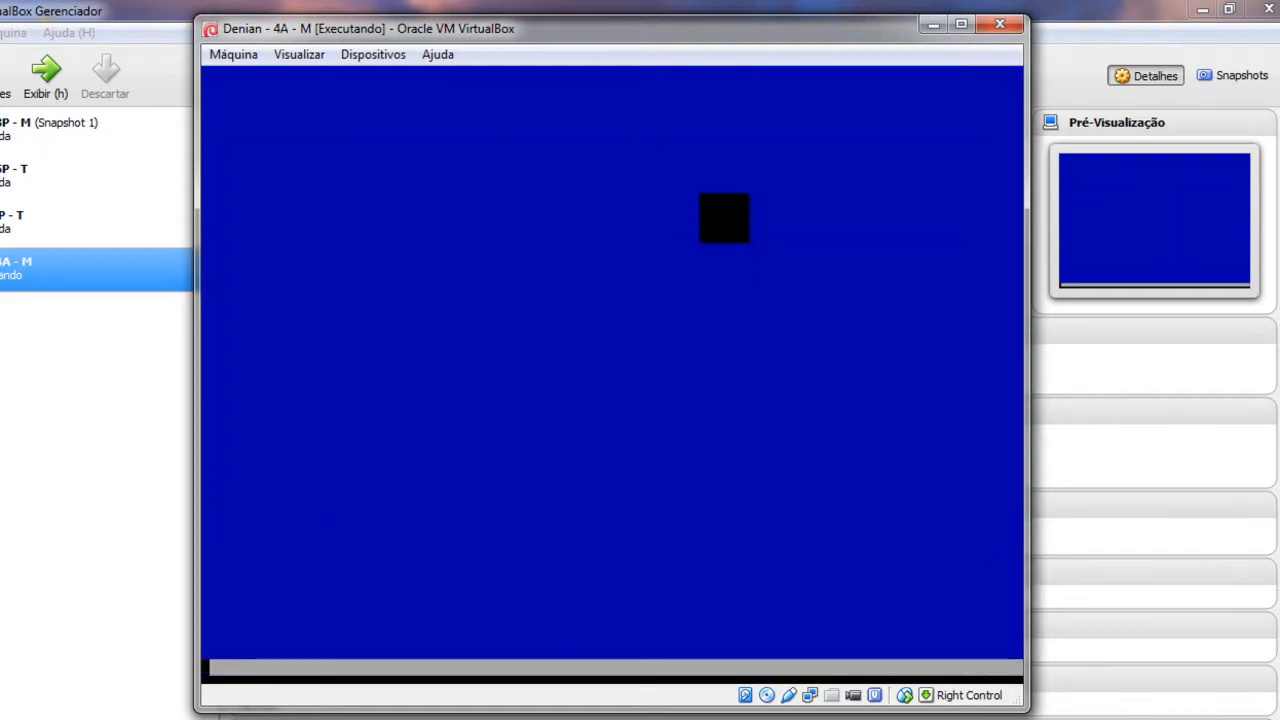
Step: Enter the root password and re-enter it to confirm
{"action": "type", "text": "1234"}
{"action": "key", "text": "Return"}
{"action": "type", "text": "1234"}
{"action": "key", "text": "Return"}
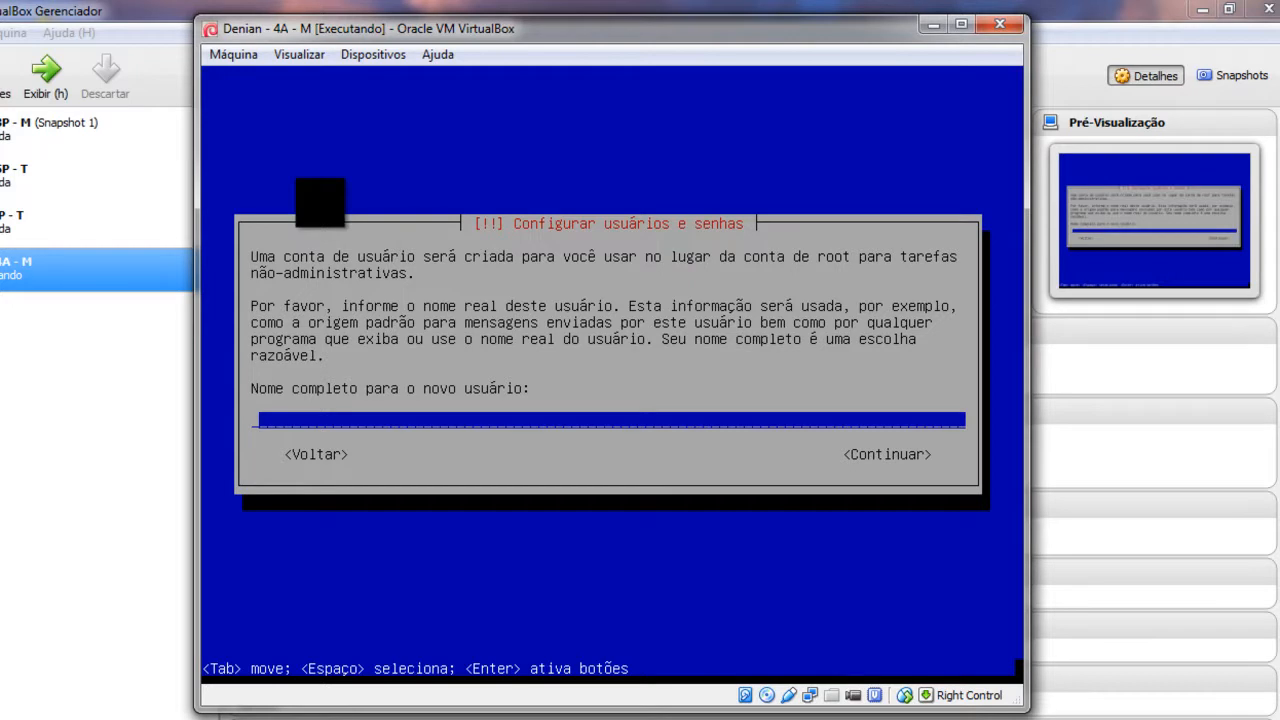
Step: Enter the new user's full name, accept the suggested username, and set and confirm the user password
{"action": "type", "text": "denys"}
{"action": "key", "text": "Return"}
{"action": "key", "text": "Return"}
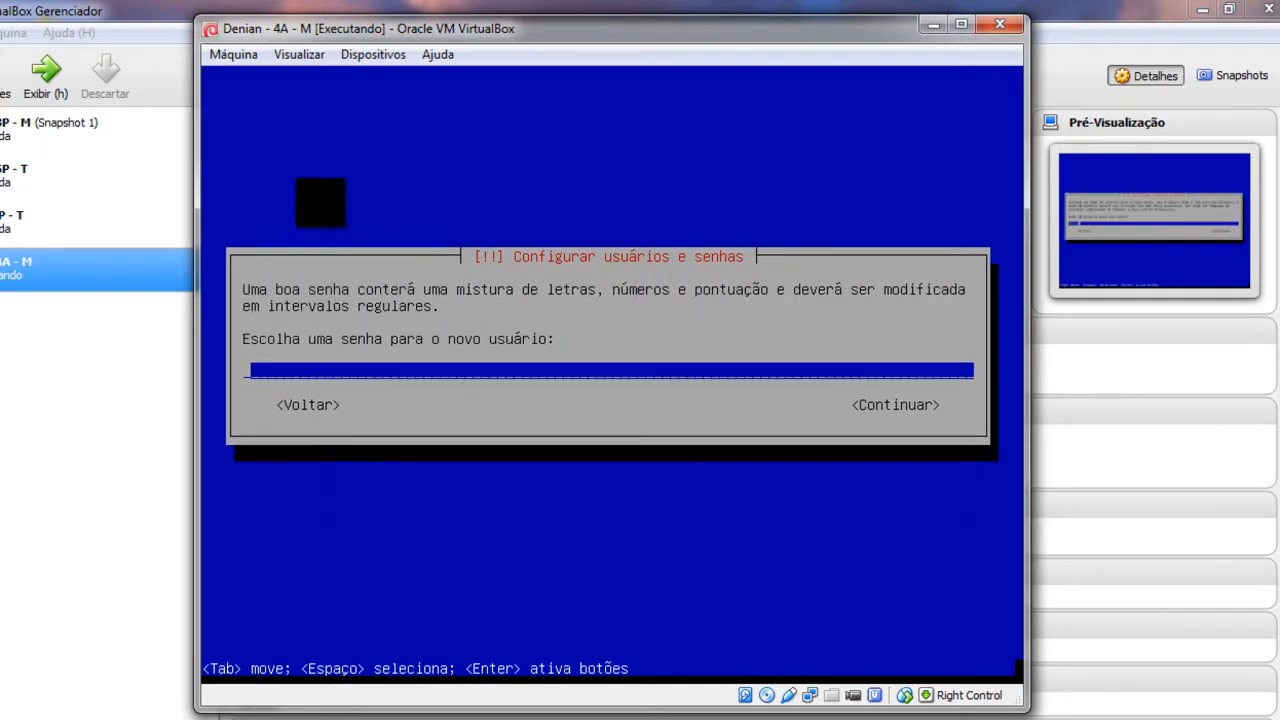
{"action": "type", "text": "****"}
{"action": "key", "text": "Return"}
{"action": "type", "text": "****"}
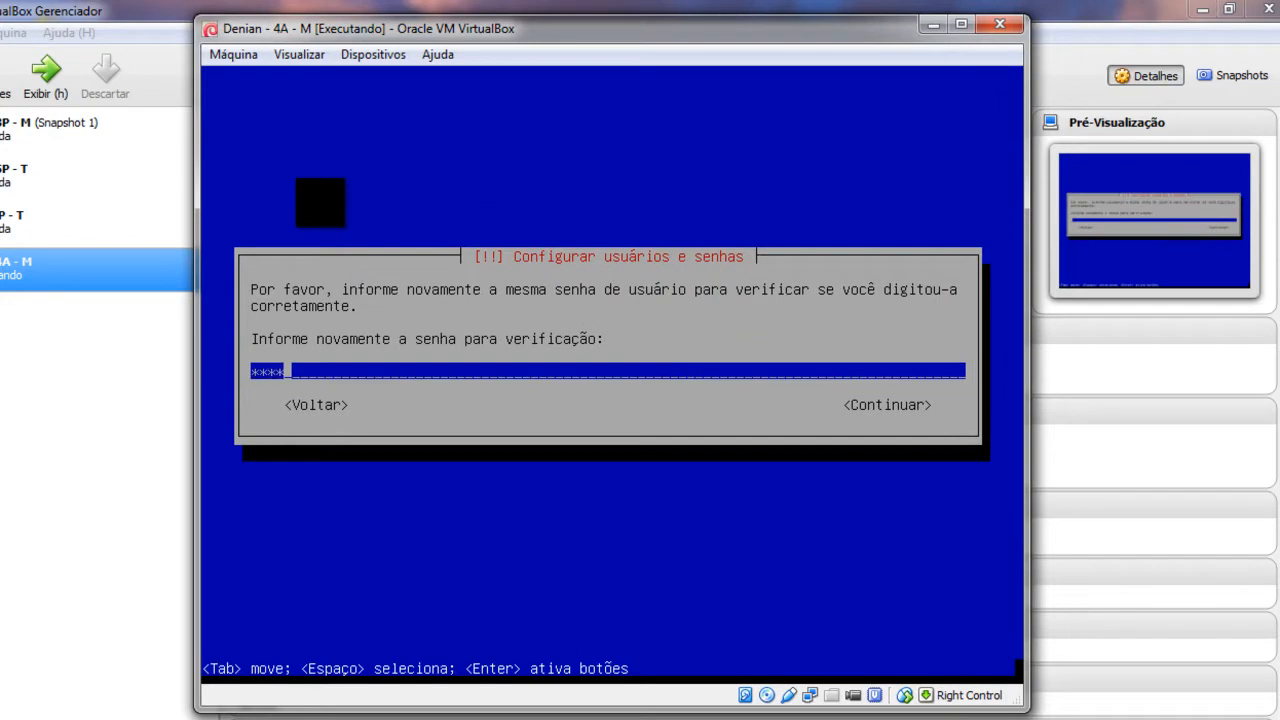
{"action": "key", "text": "Tab"}
{"action": "key", "text": "Return"}
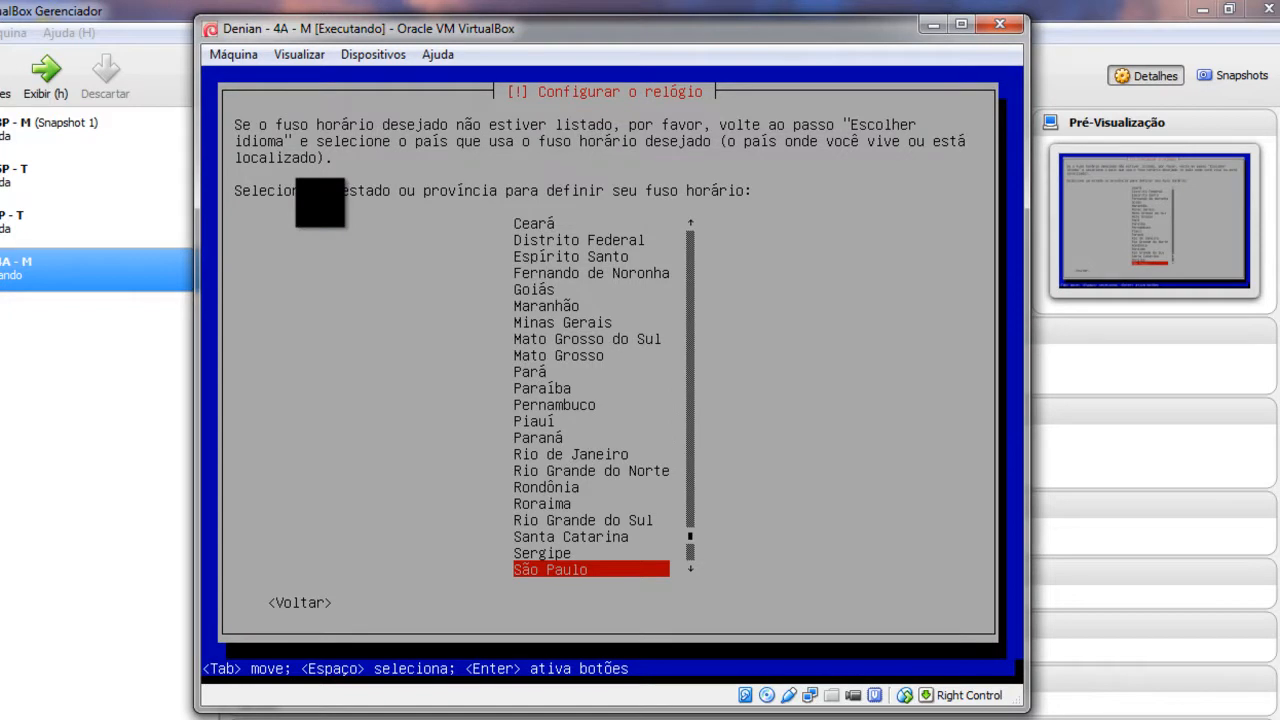
Step: Choose Rio Grande do Norte from the Brazilian state list as the time zone
{"action": "key", "text": "Up"}
{"action": "key", "text": "Up"}
{"action": "key", "text": "Up"}
{"action": "key", "text": "Up"}
{"action": "key", "text": "Up"}
{"action": "key", "text": "Up"}
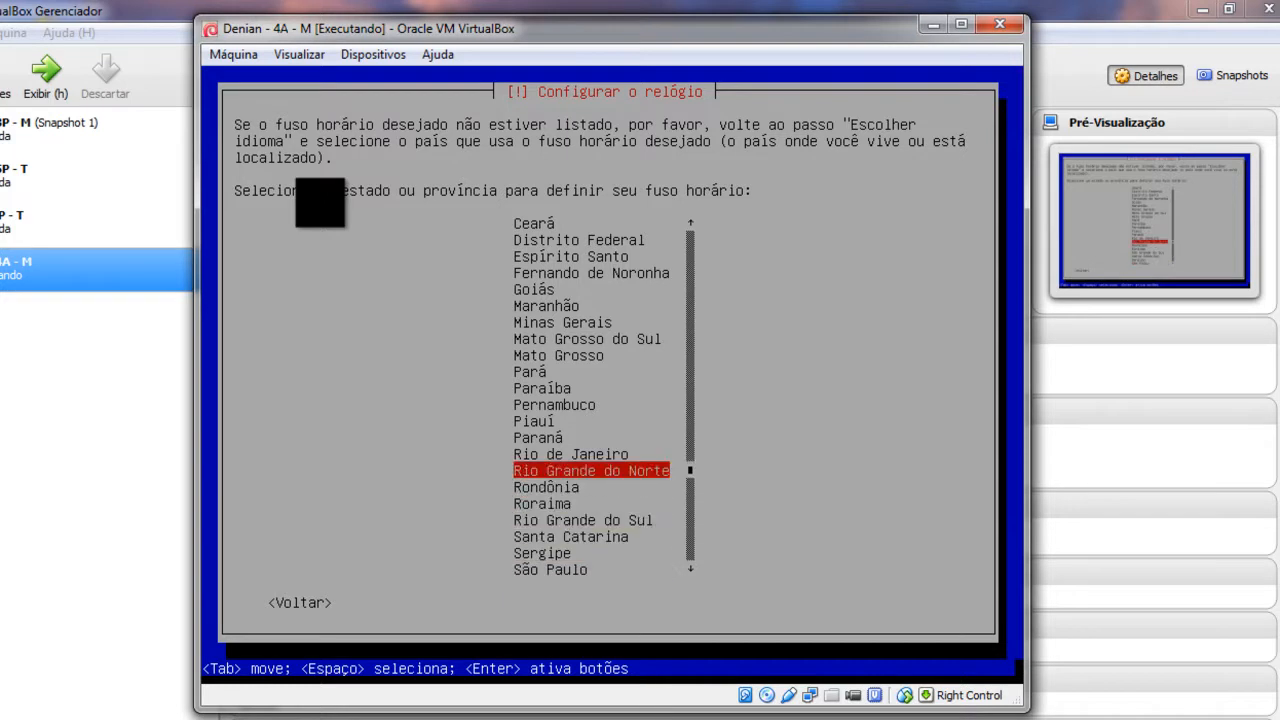
{"action": "key", "text": "Up"}
{"action": "key", "text": "Up"}
{"action": "key", "text": "Up"}
{"action": "key", "text": "Up"}
{"action": "key", "text": "Up"}
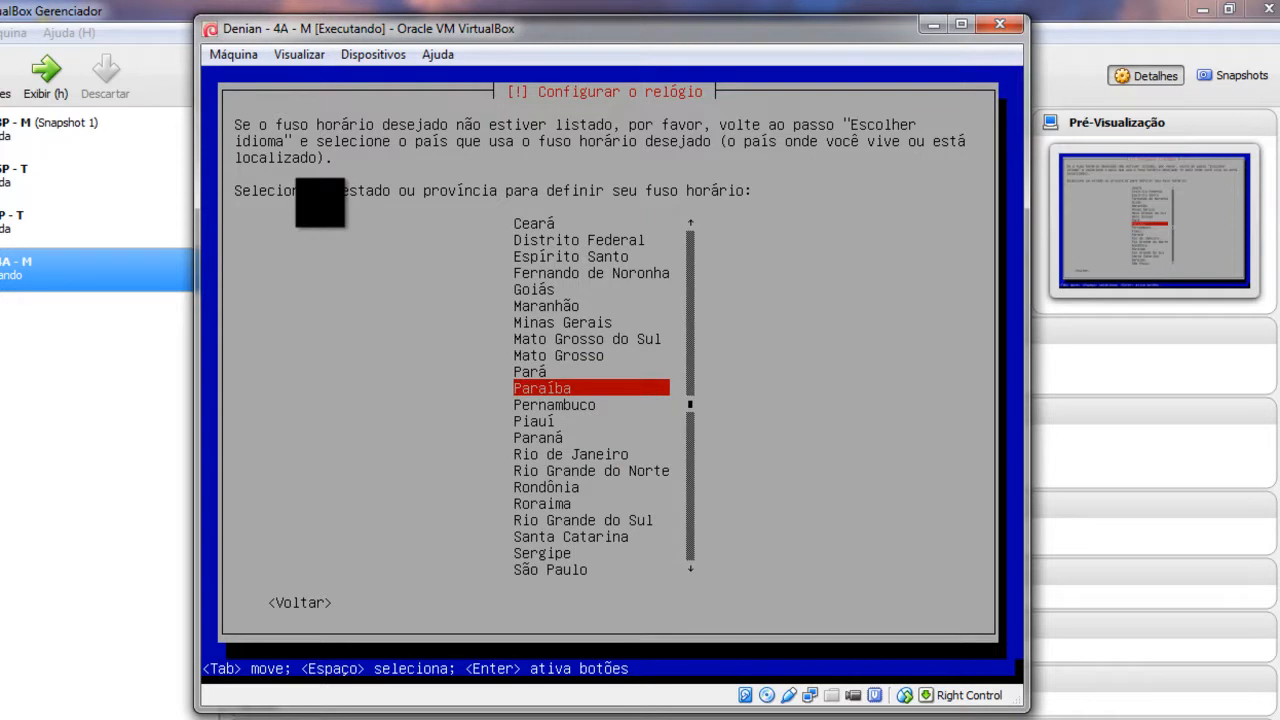
{"action": "key", "text": "Down"}
{"action": "key", "text": "Down"}
{"action": "key", "text": "Down"}
{"action": "key", "text": "Down"}
{"action": "key", "text": "Down"}
{"action": "key", "text": "Return"}
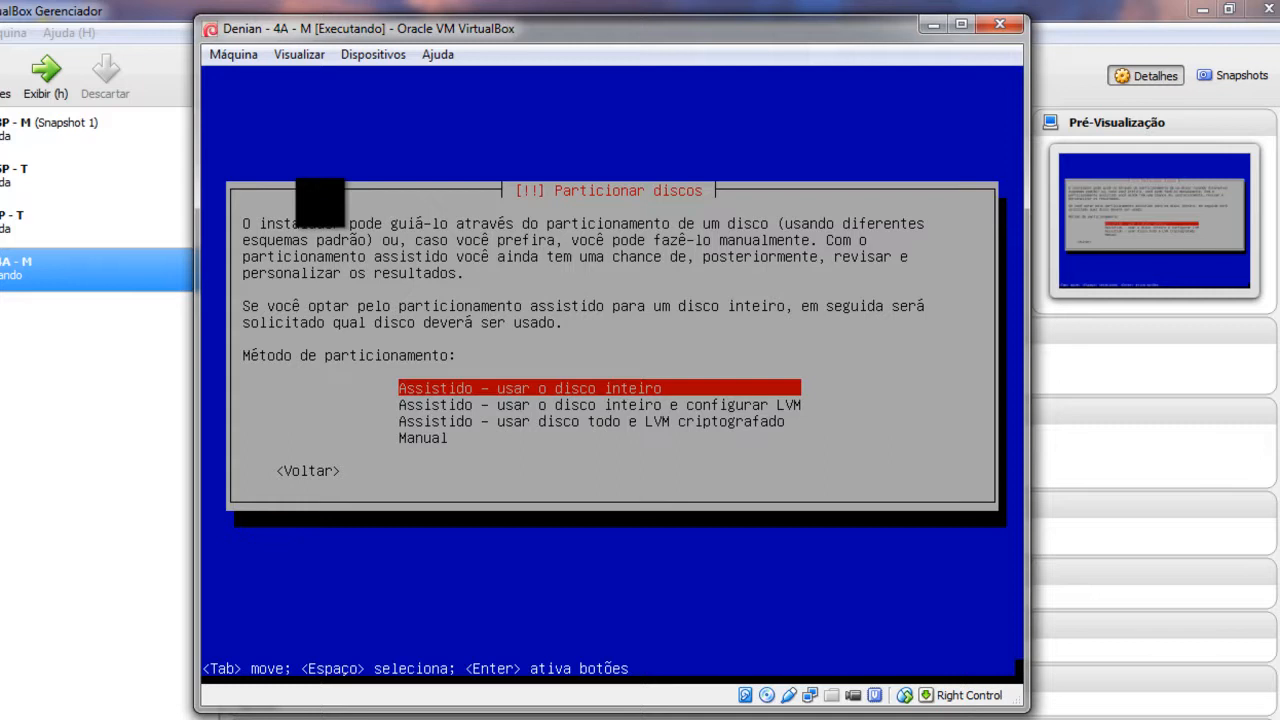
Step: Use guided whole-disk partitioning on the 8.6 GB disk with separate /home, /usr, /var, /tmp partitions
{"action": "key", "text": "Return"}
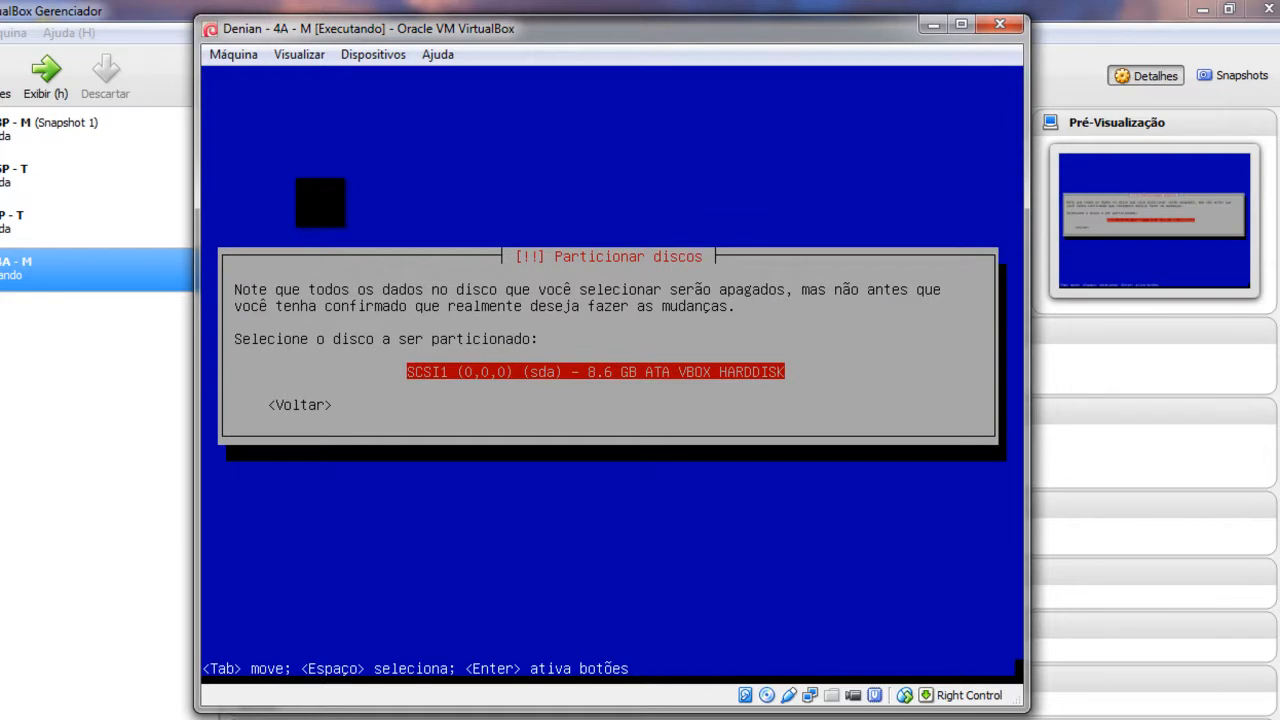
{"action": "key", "text": "Return"}
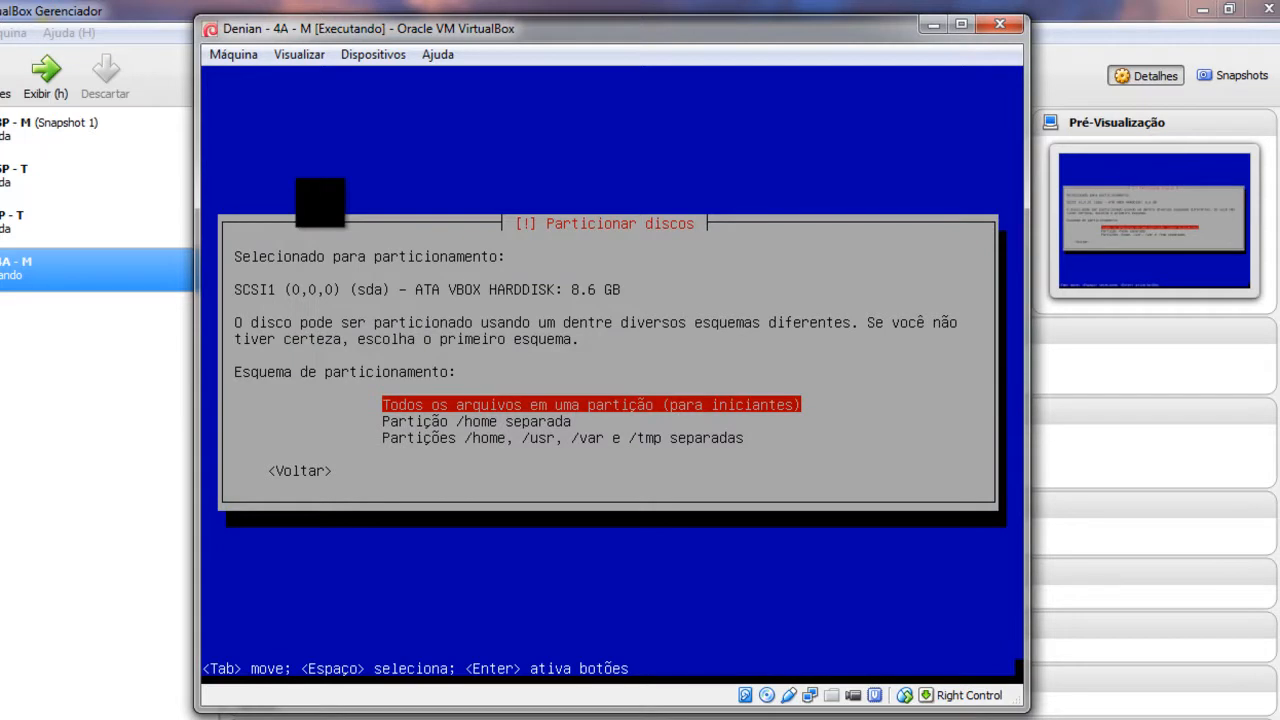
{"action": "key", "text": "Down"}
{"action": "key", "text": "Down"}
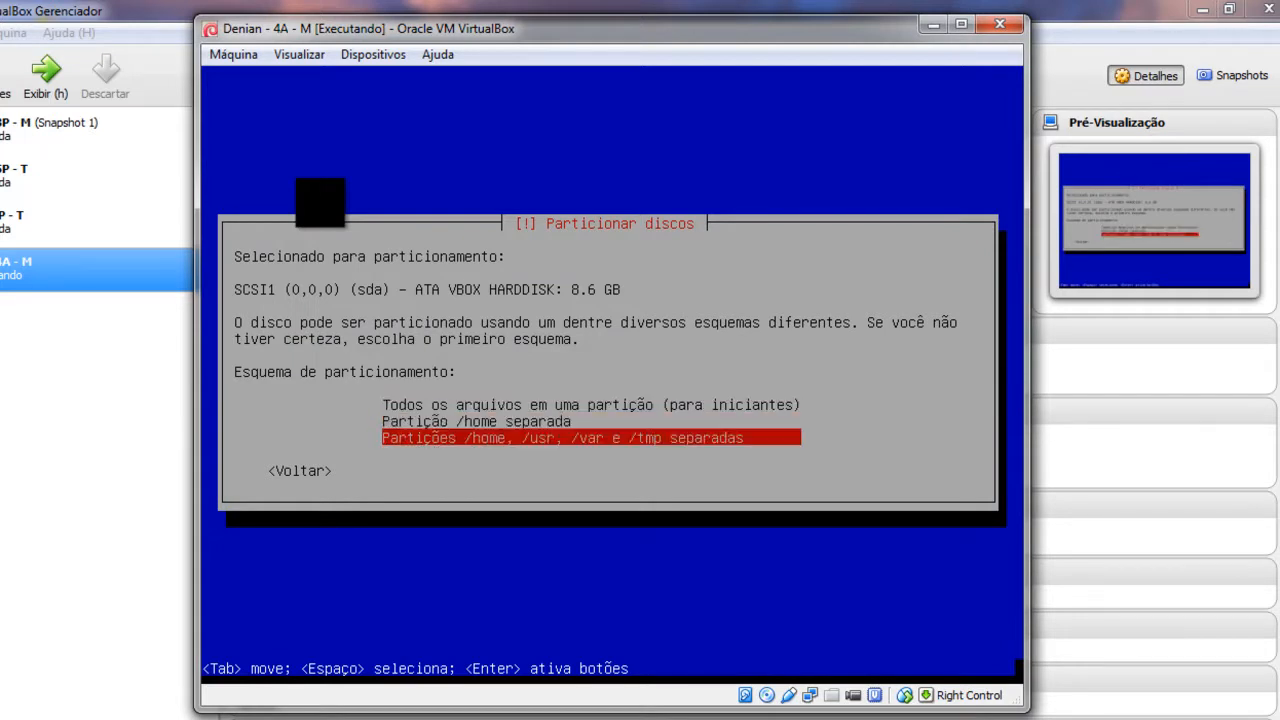
{"action": "key", "text": "Return"}
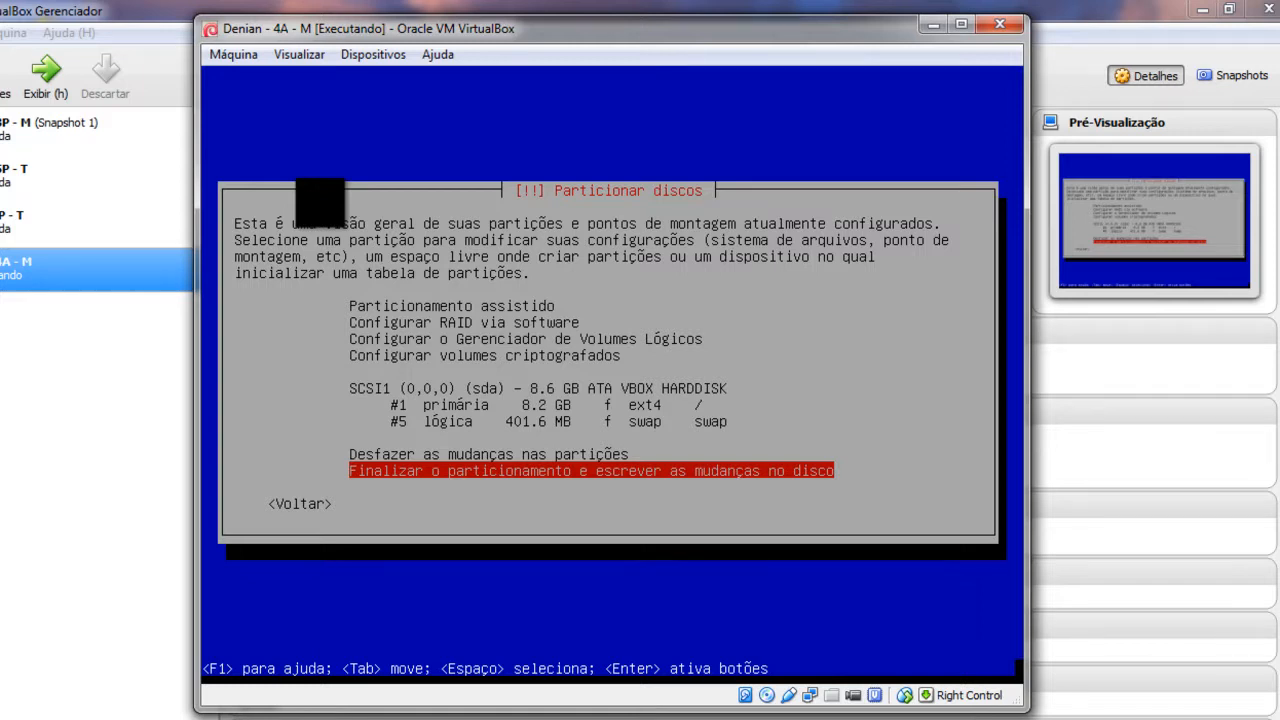
Step: Finish partitioning and confirm Sim to write the changes to disk
{"action": "key", "text": "Return"}
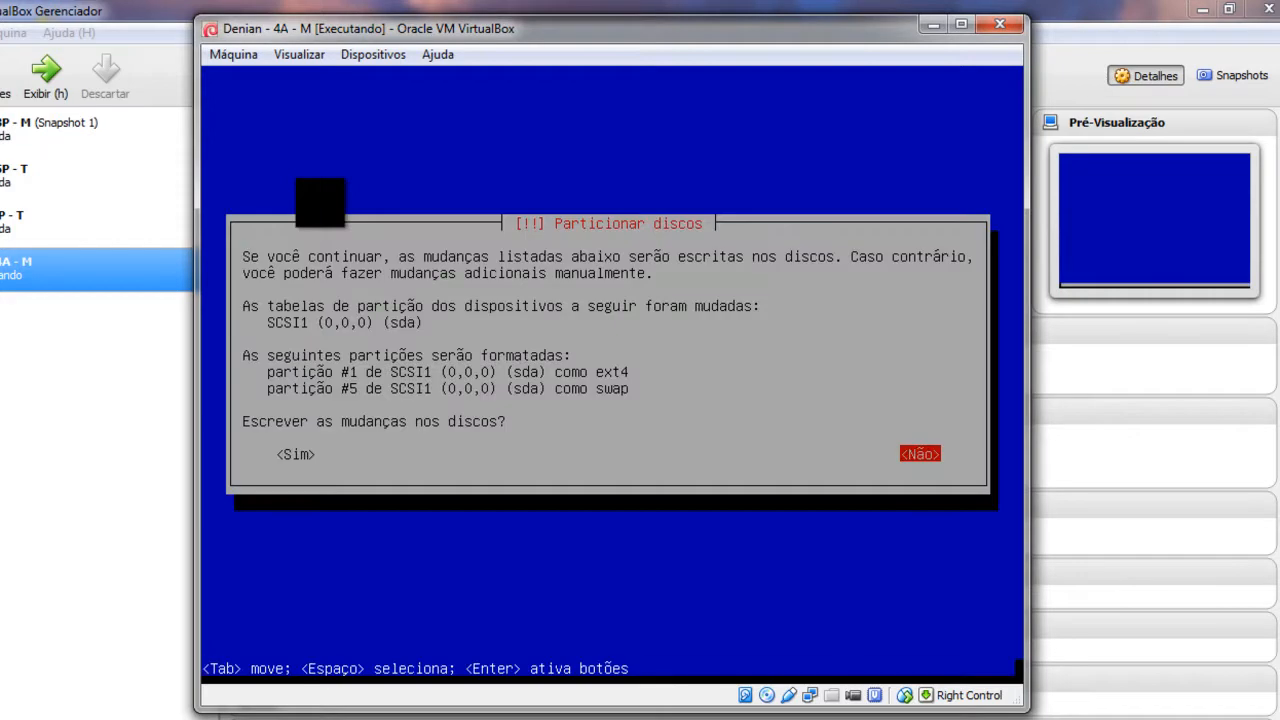
{"action": "key", "text": "Left"}
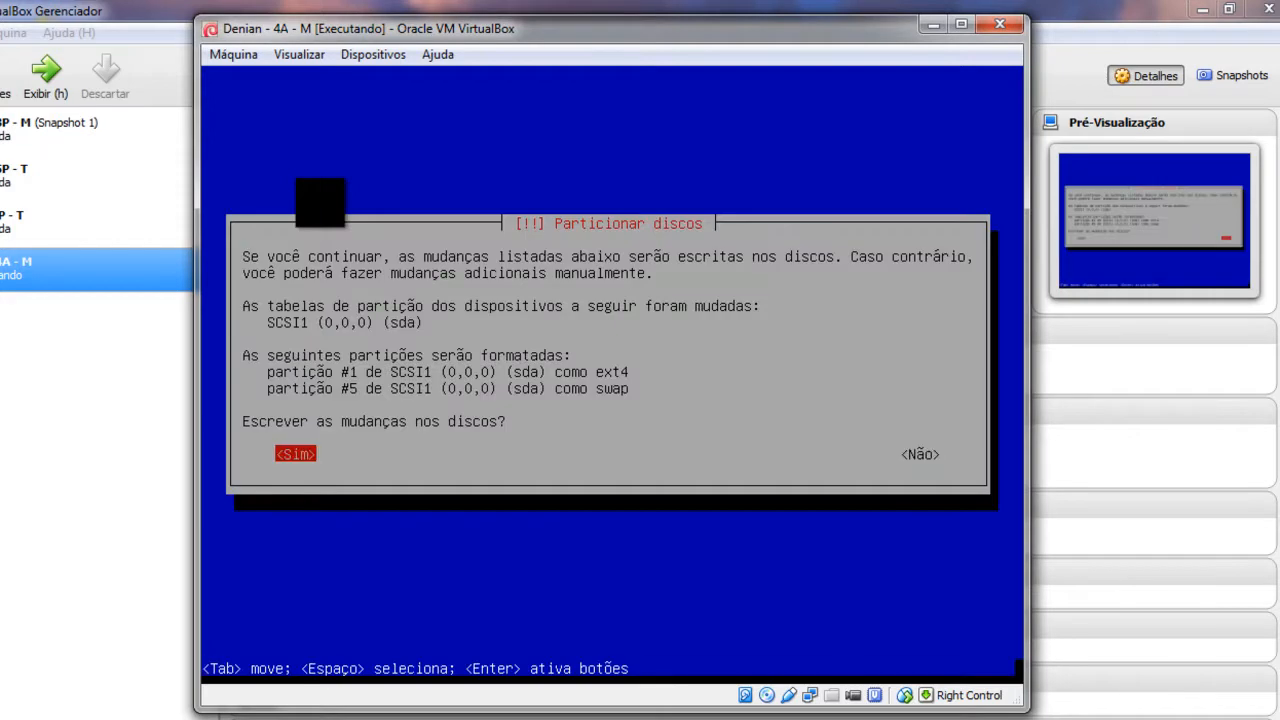
{"action": "key", "text": "Return"}
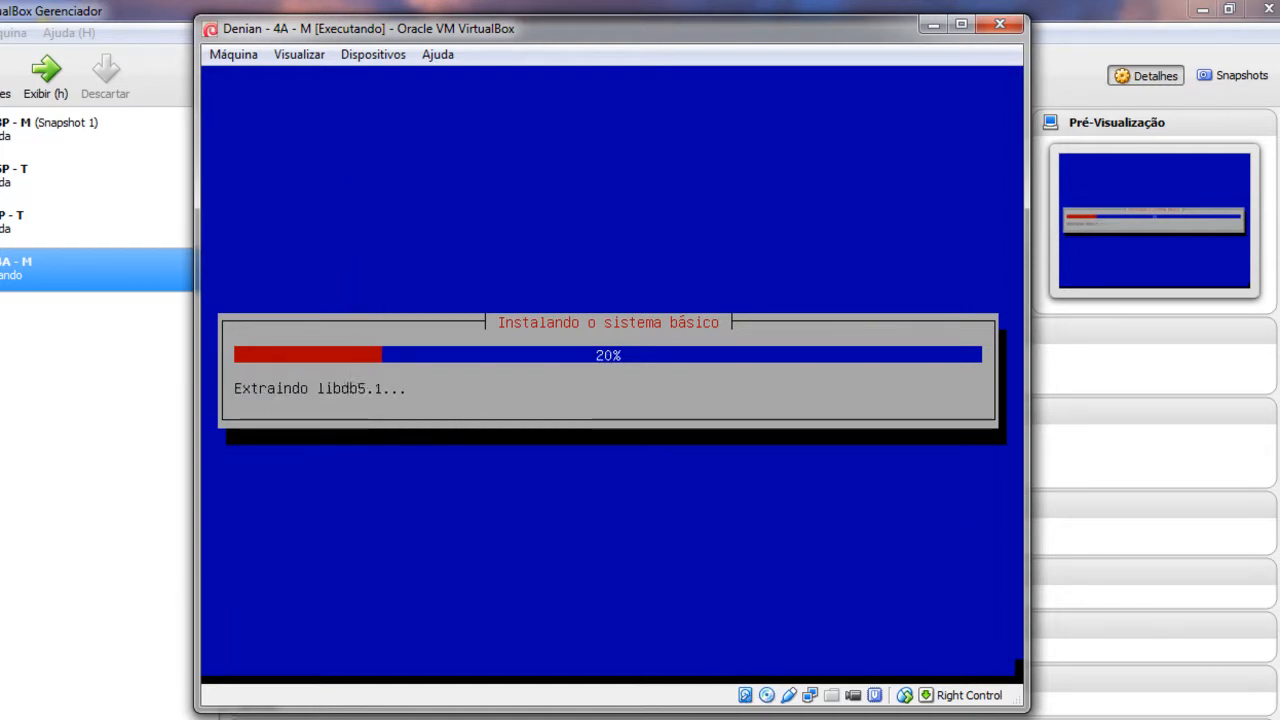
Step: Wait for Instalando o sistema básico to complete until the extra CD/DVD scan question appears
{"action": "left_click", "coordinate": [160, 716]}
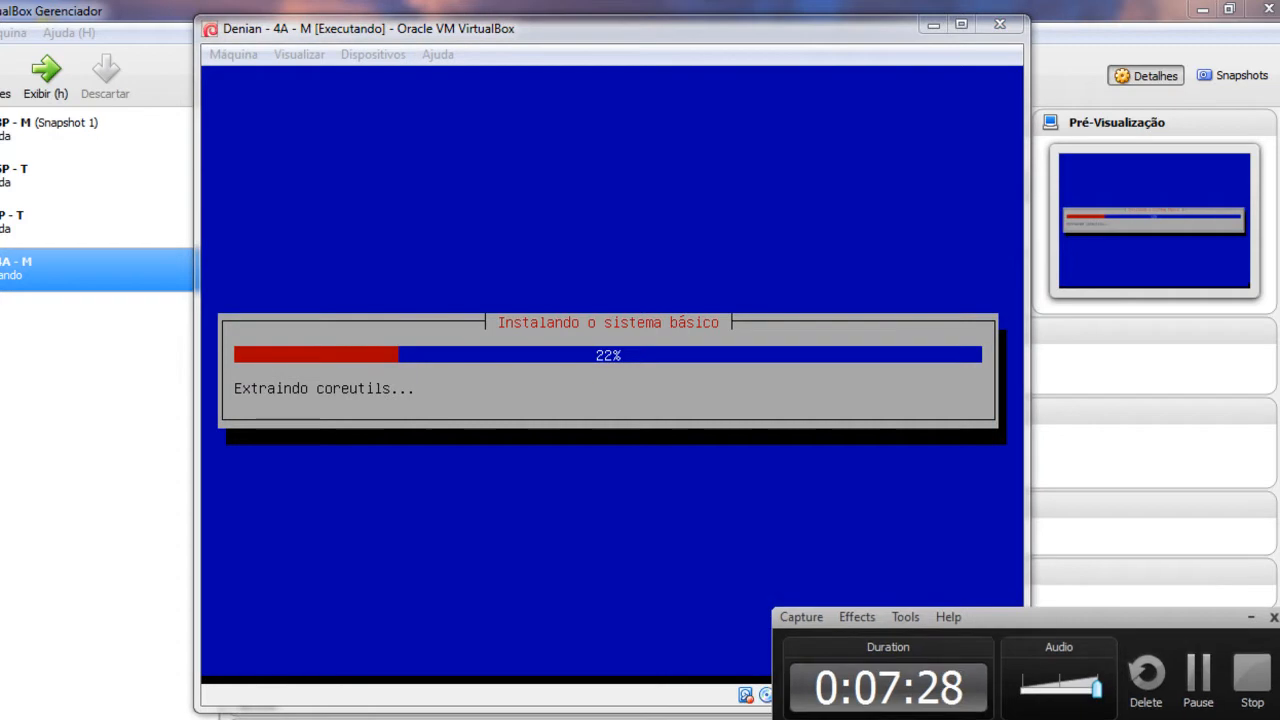
{"action": "left_click", "coordinate": [1197, 682]}
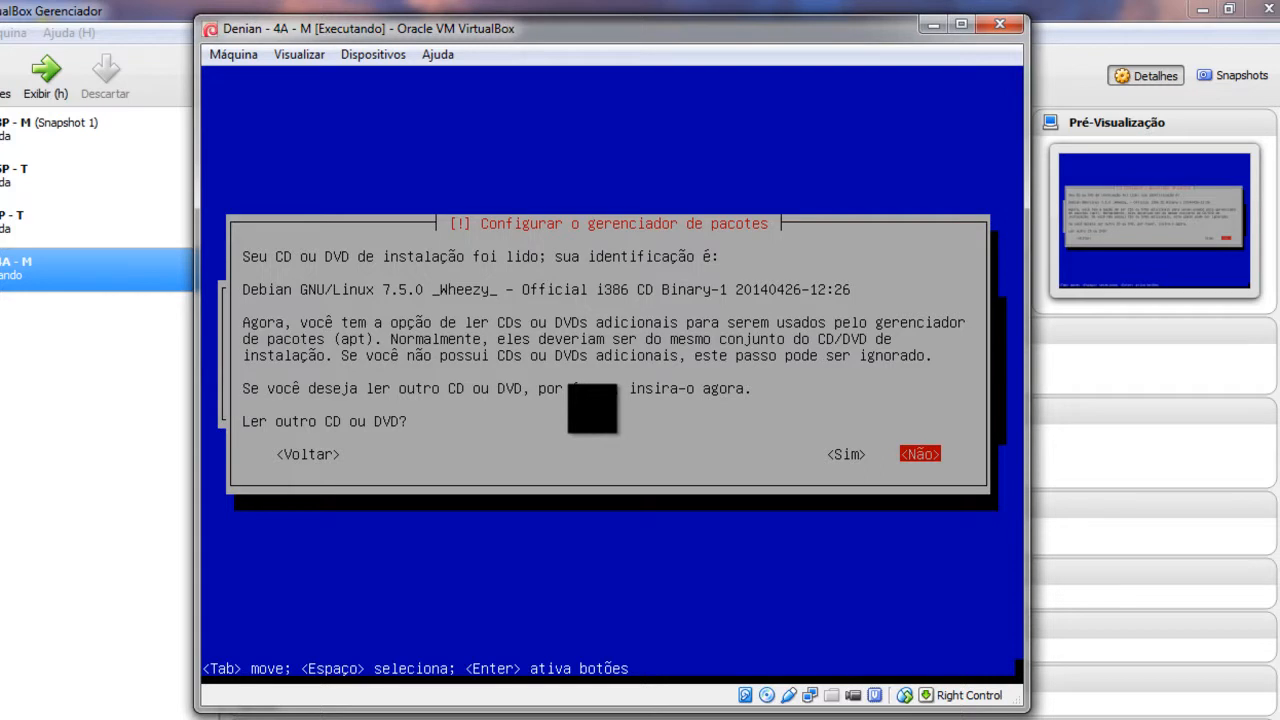
Step: Answer Não to scanning another CD/DVD and Não to using a network mirror
{"action": "key", "text": "Left"}
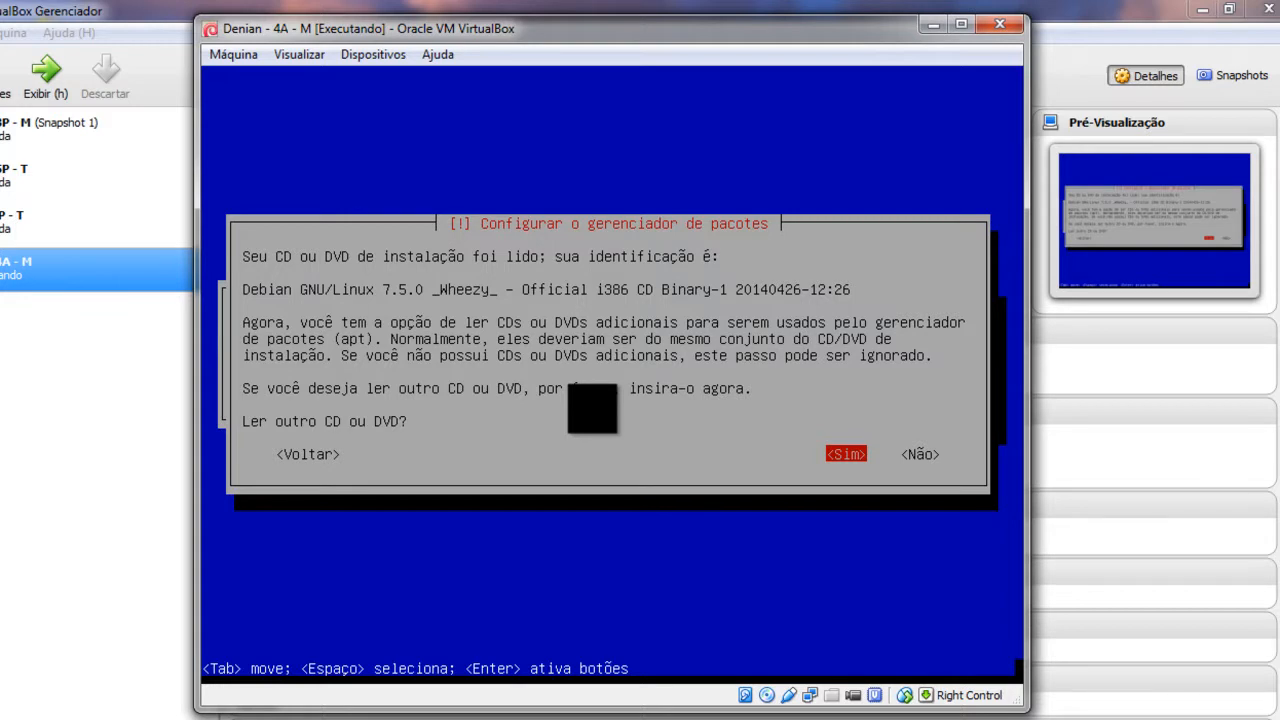
{"action": "key", "text": "Tab"}
{"action": "key", "text": "Return"}
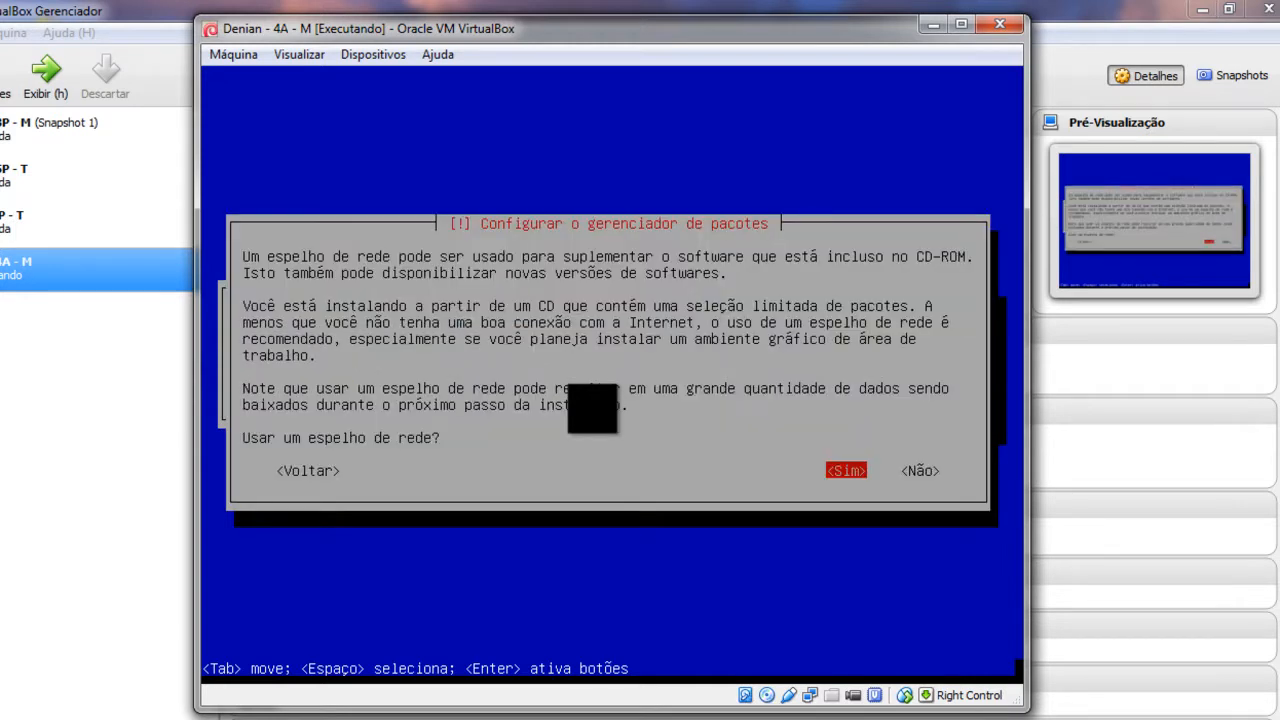
{"action": "key", "text": "Tab"}
{"action": "key", "text": "Return"}
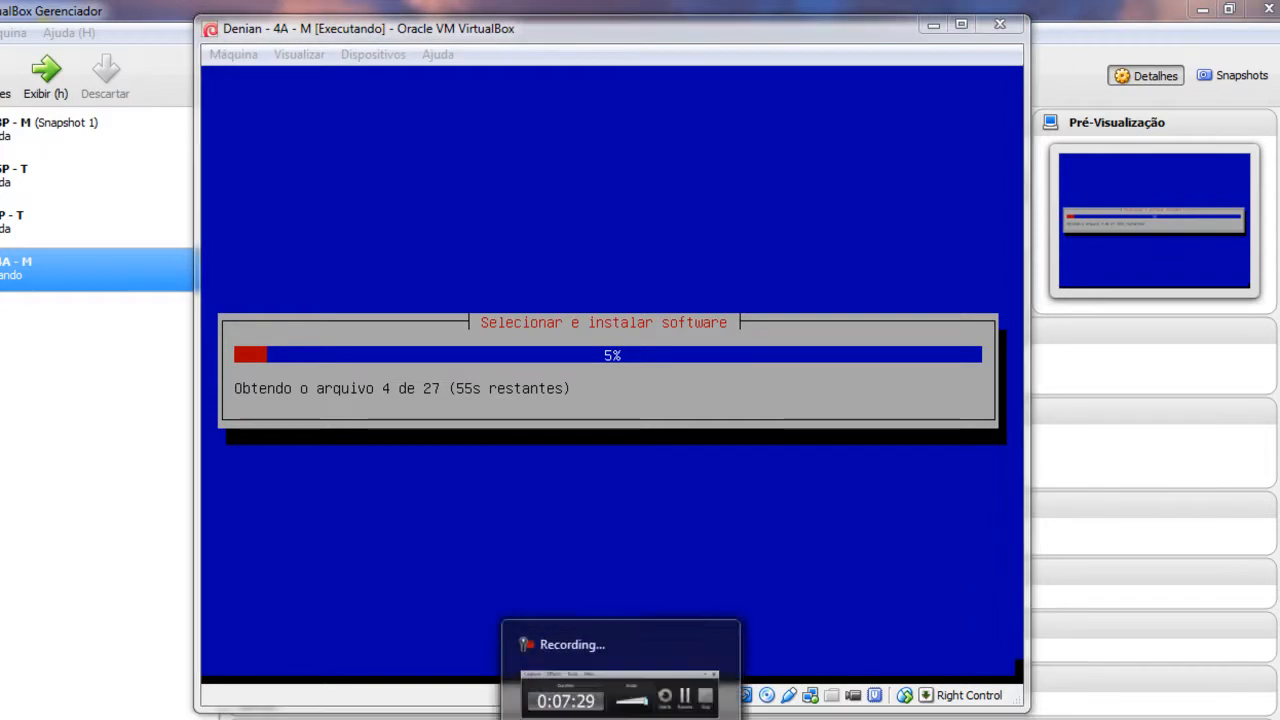
Step: Answer Não to the package popularity-contest survey
{"action": "left_click", "coordinate": [1200, 680]}
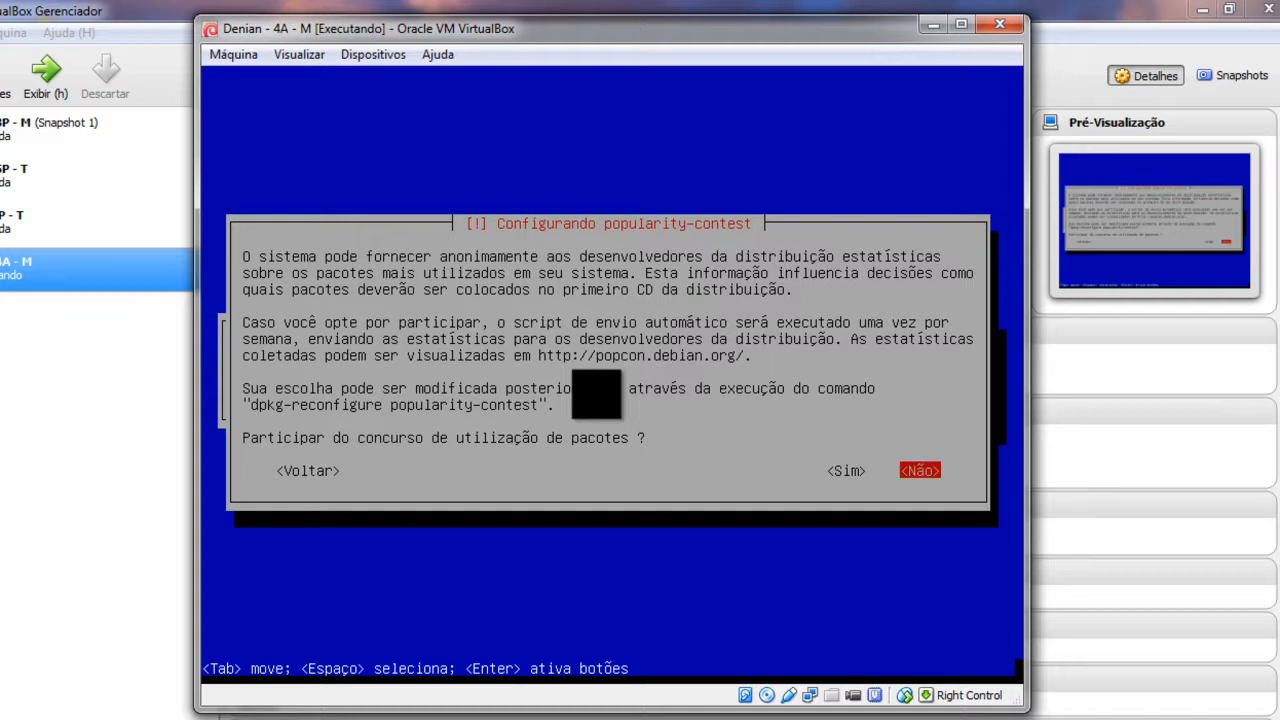
{"action": "key", "text": "Left"}
{"action": "key", "text": "Right"}
{"action": "key", "text": "Return"}
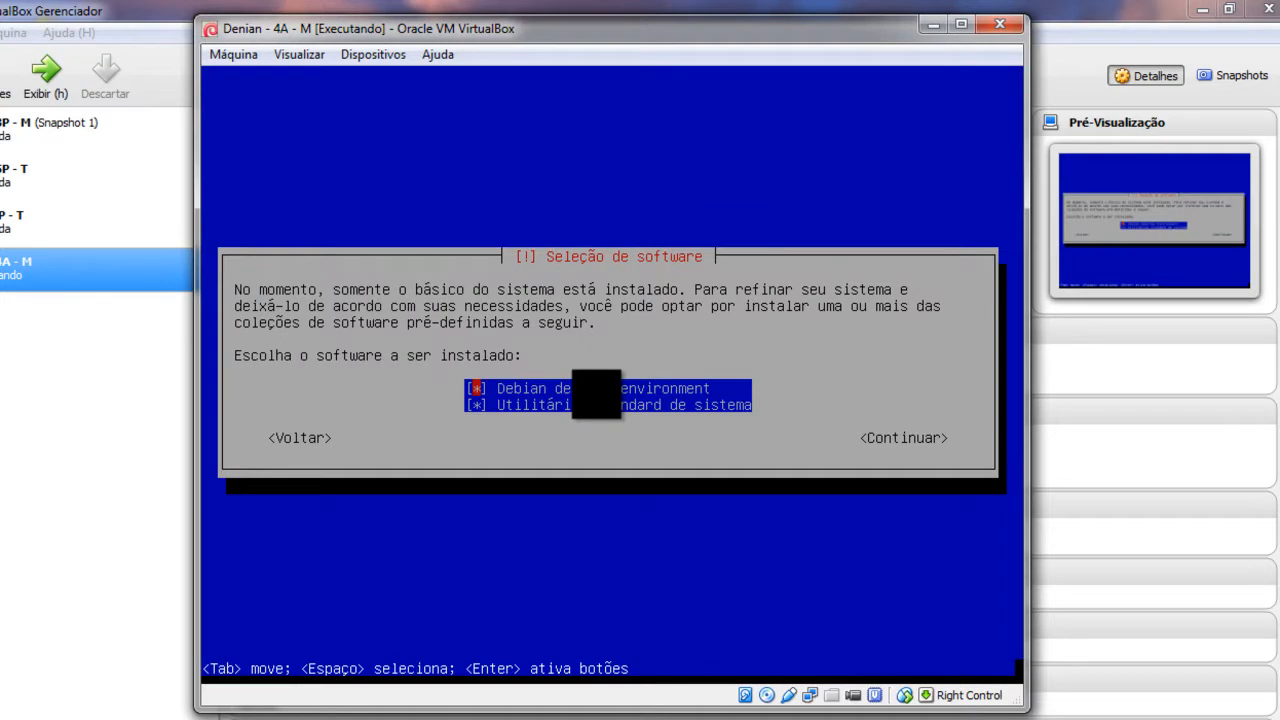
Step: Untick the desktop environment and standard utilities collections and continue with no extra software
{"action": "key", "text": "Down"}
{"action": "key", "text": "Up"}
{"action": "key", "text": "Down"}
{"action": "key", "text": "Up"}
{"action": "key", "text": "space"}
{"action": "key", "text": "Down"}
{"action": "key", "text": "Up"}
{"action": "key", "text": "Down"}
{"action": "key", "text": "Up"}
{"action": "key", "text": "Down"}
{"action": "key", "text": "Tab"}
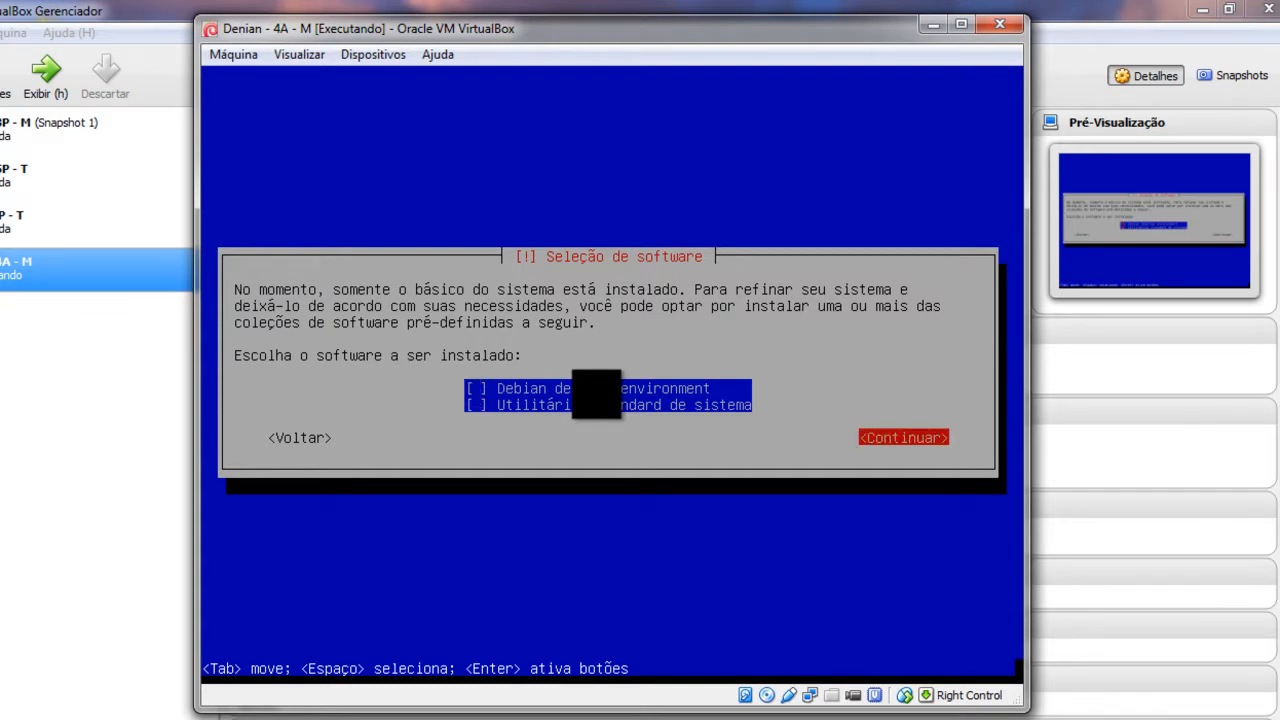
{"action": "key", "text": "Return"}
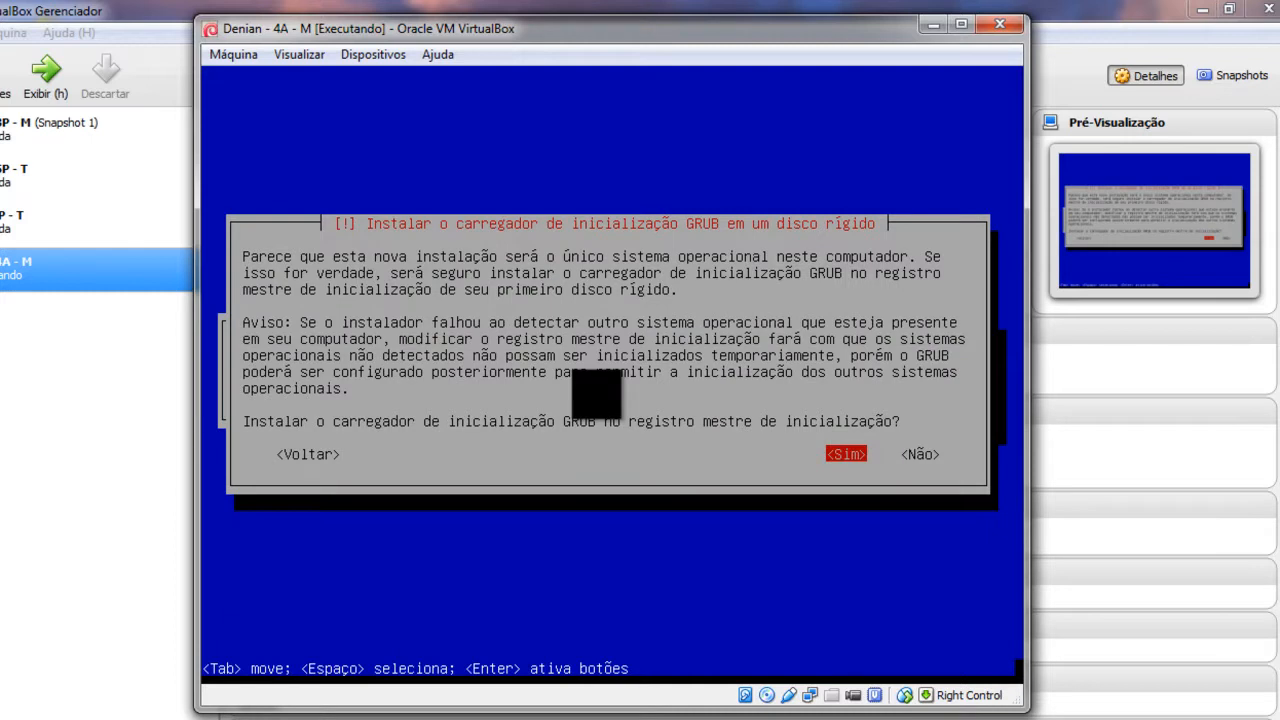
Step: Install GRUB to the master boot record and continue through Finalizar a instalação to reboot
{"action": "key", "text": "Return"}
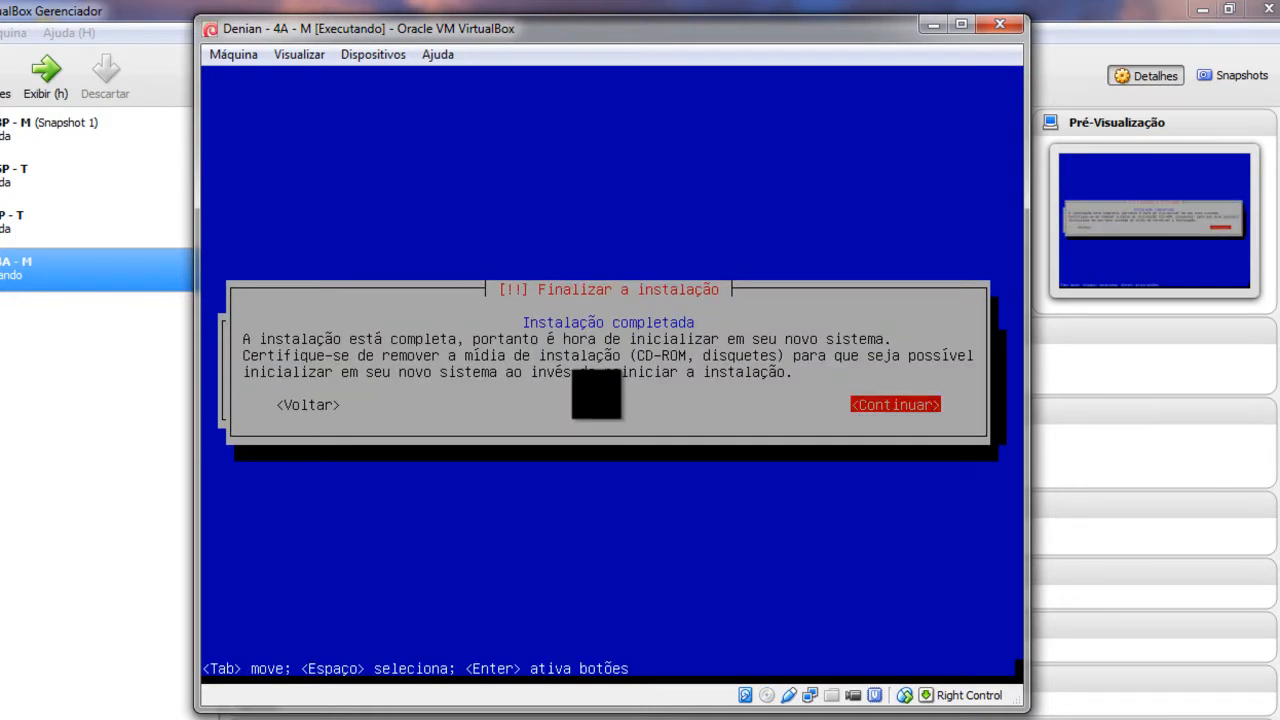
{"action": "key", "text": "Return"}
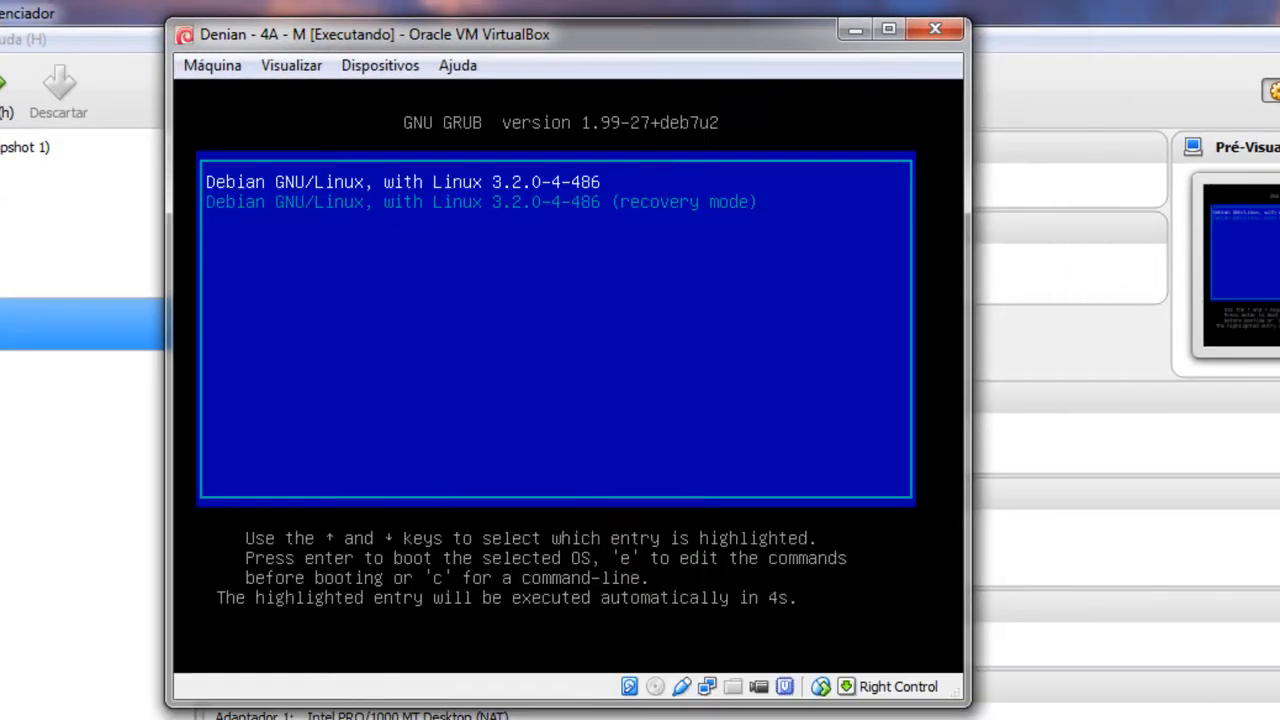
Step: Reposition the VM window and close the mouse-integration notice as Debian boots to the tty1 login
{"action": "left_click_drag", "start_coordinate": [640, 34], "coordinate": [716, 106]}
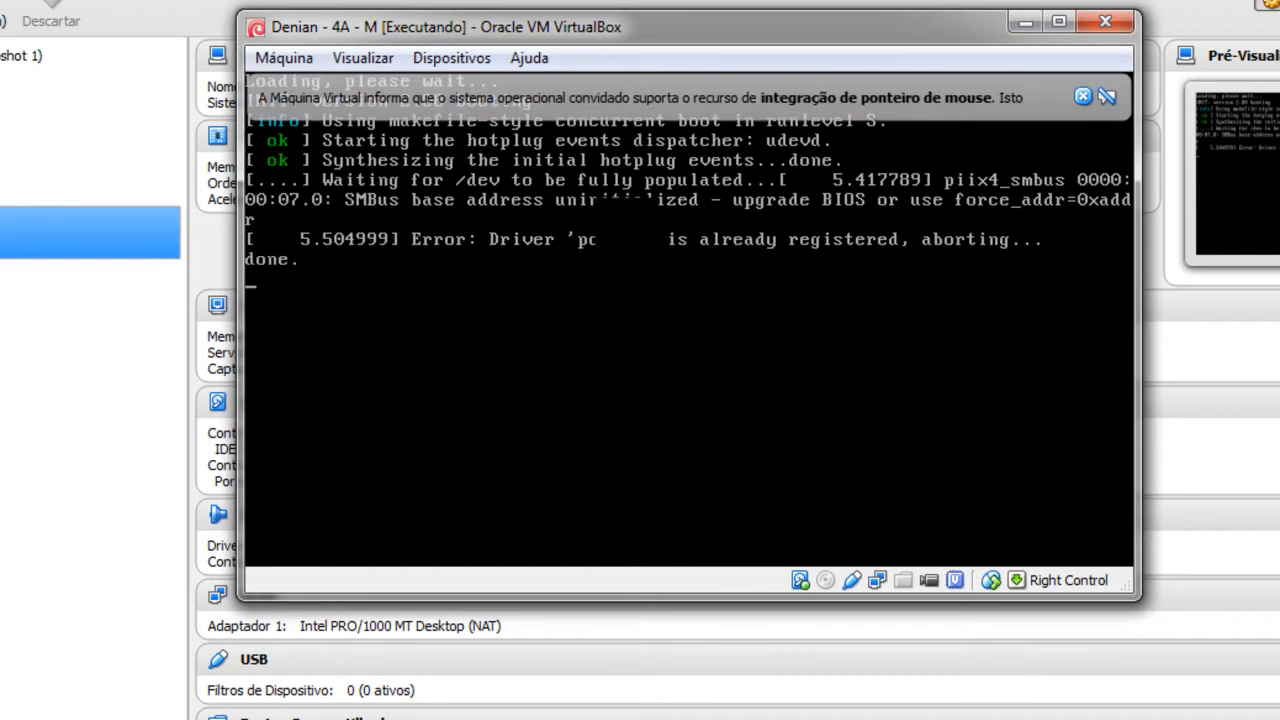
{"action": "left_click", "coordinate": [1085, 97]}
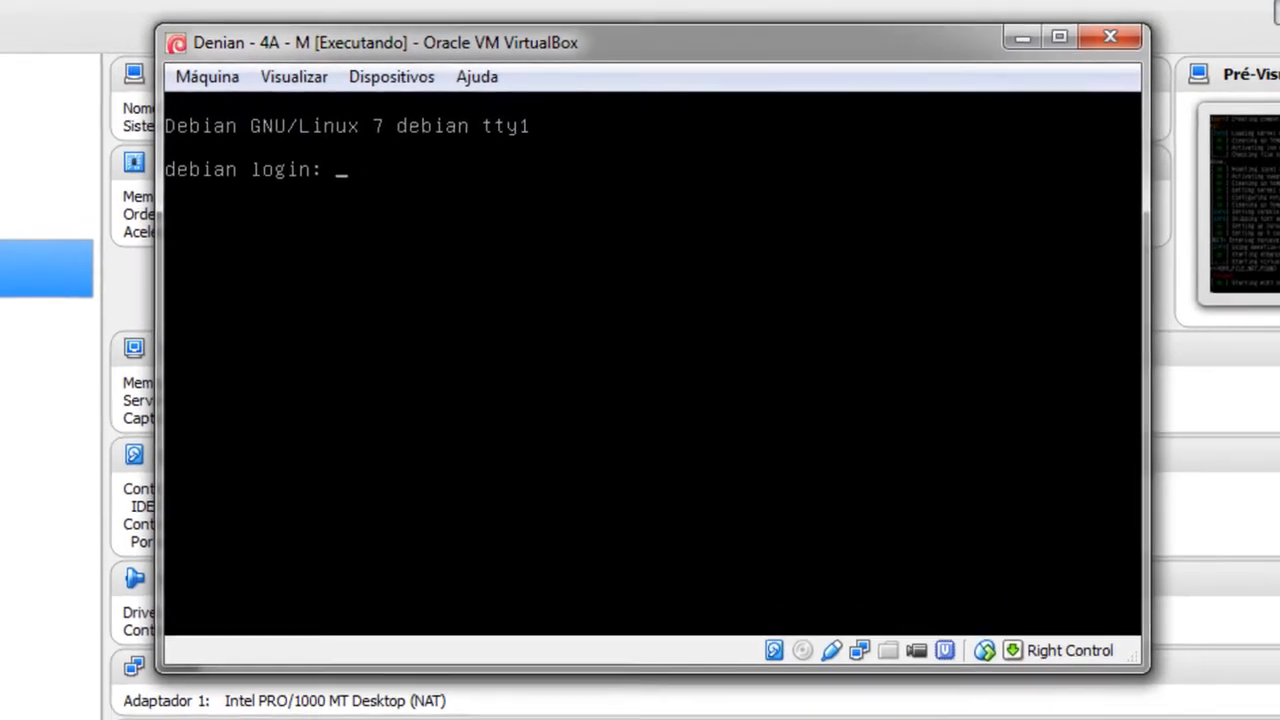
Step: Log in as root with the root password, retrying after the first attempt returns Login incorrect
{"action": "type", "text": "root"}
{"action": "key", "text": "Return"}
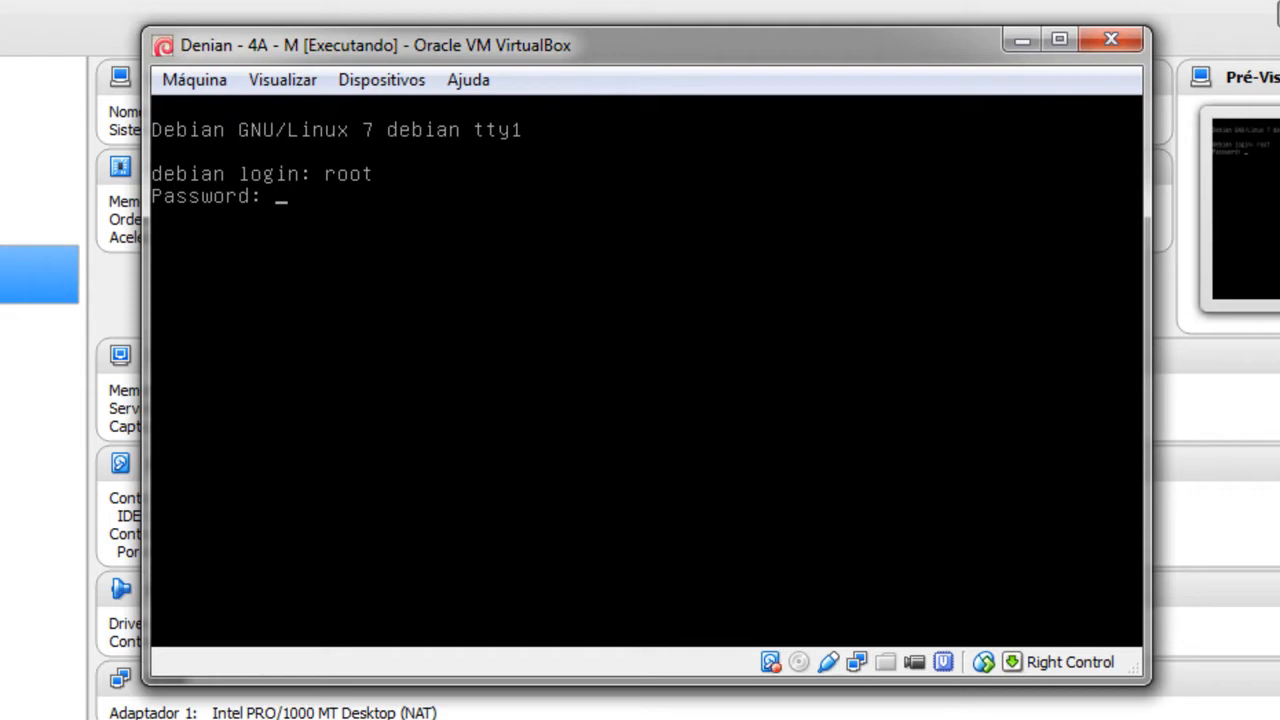
{"action": "key", "text": "Return"}
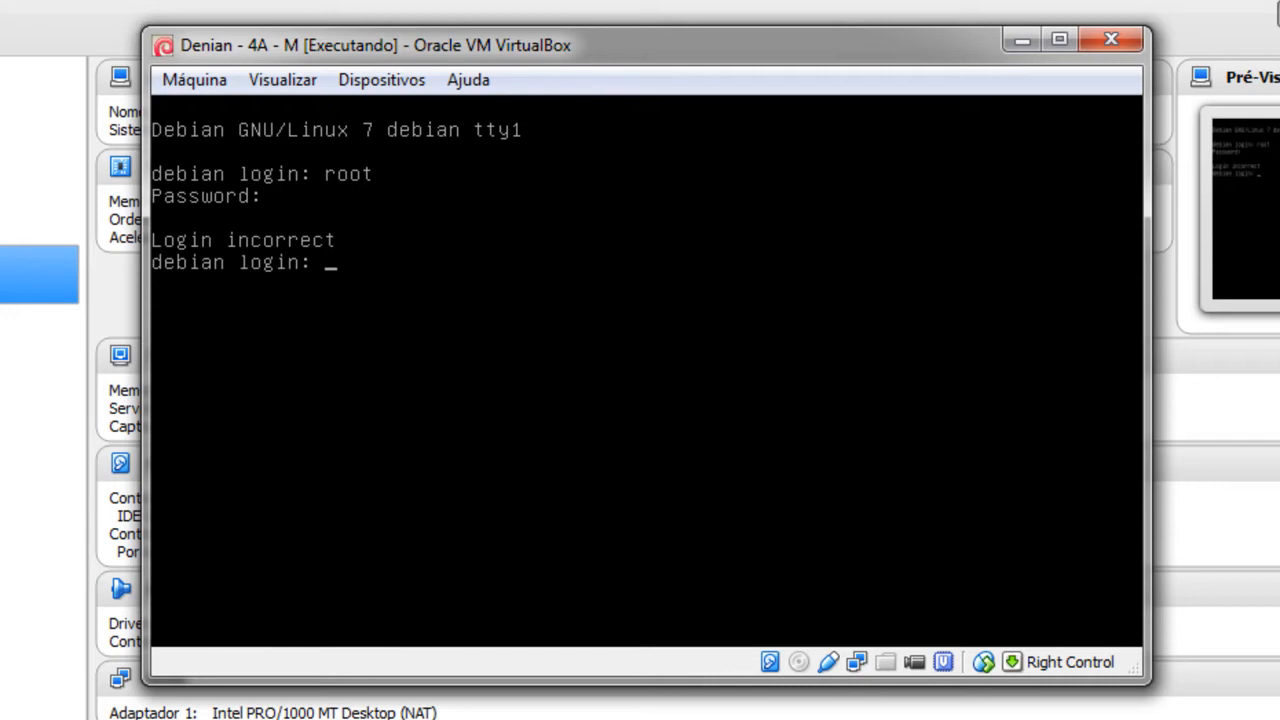
{"action": "type", "text": "root"}
{"action": "key", "text": "Return"}
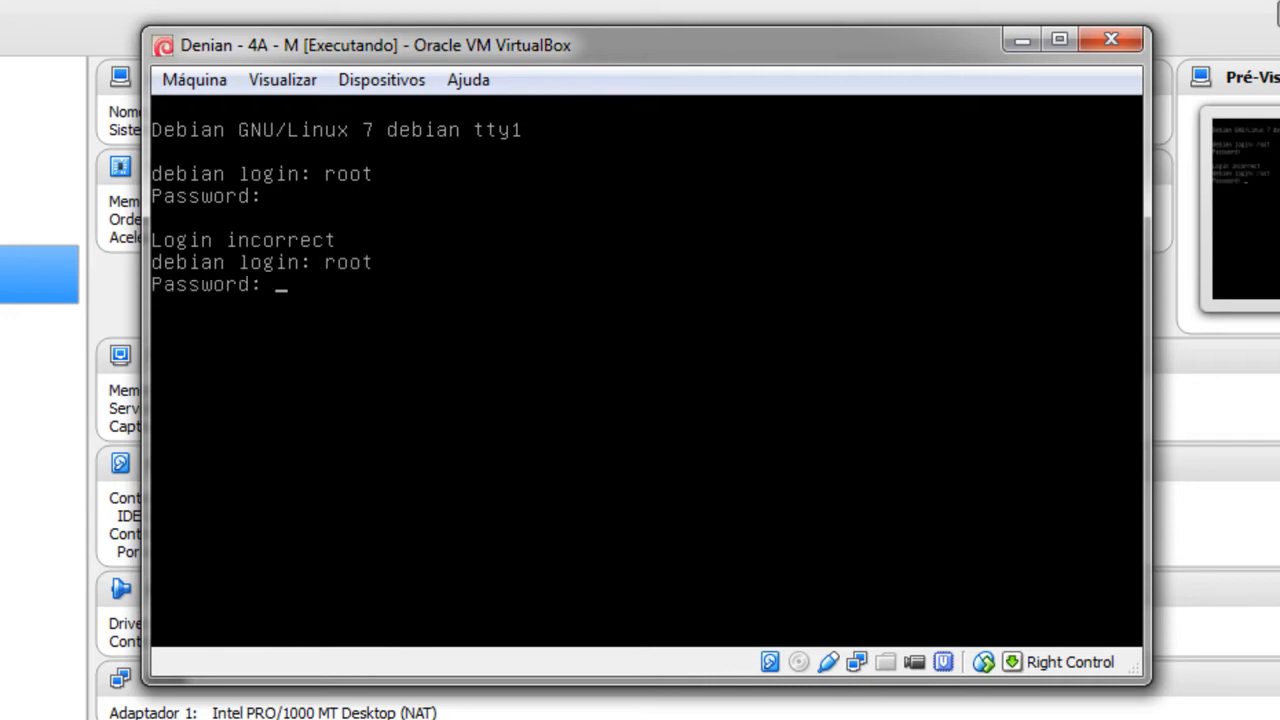
{"action": "key", "text": "Return"}
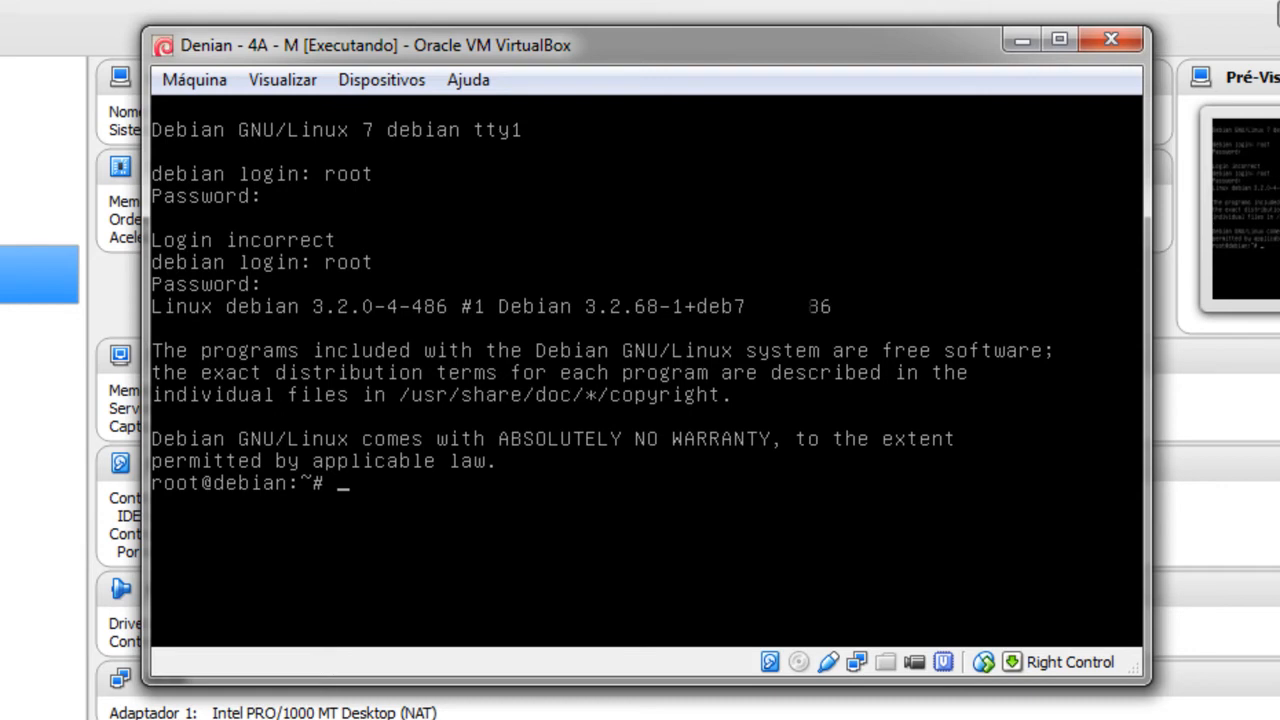
Step: Run 'init 0' at the root@debian:~# prompt to power off the Debian VM
{"action": "type", "text": "init 0"}
{"action": "key", "text": "Return"}
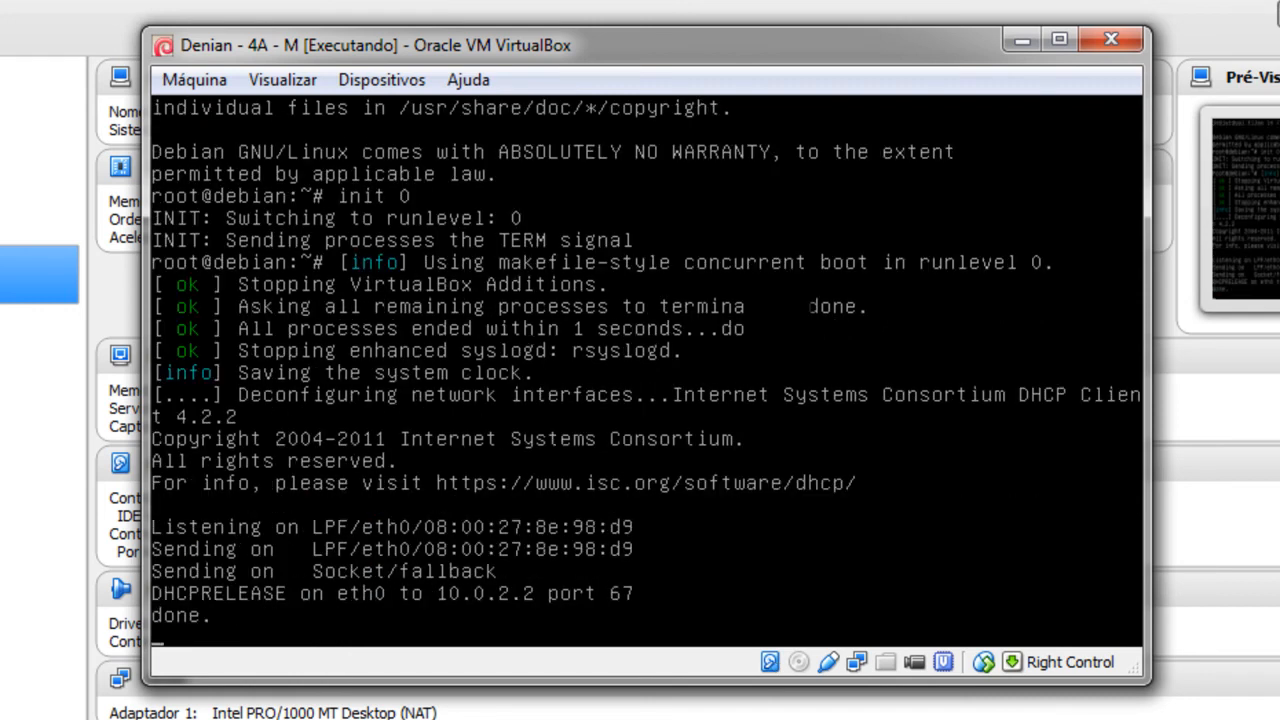